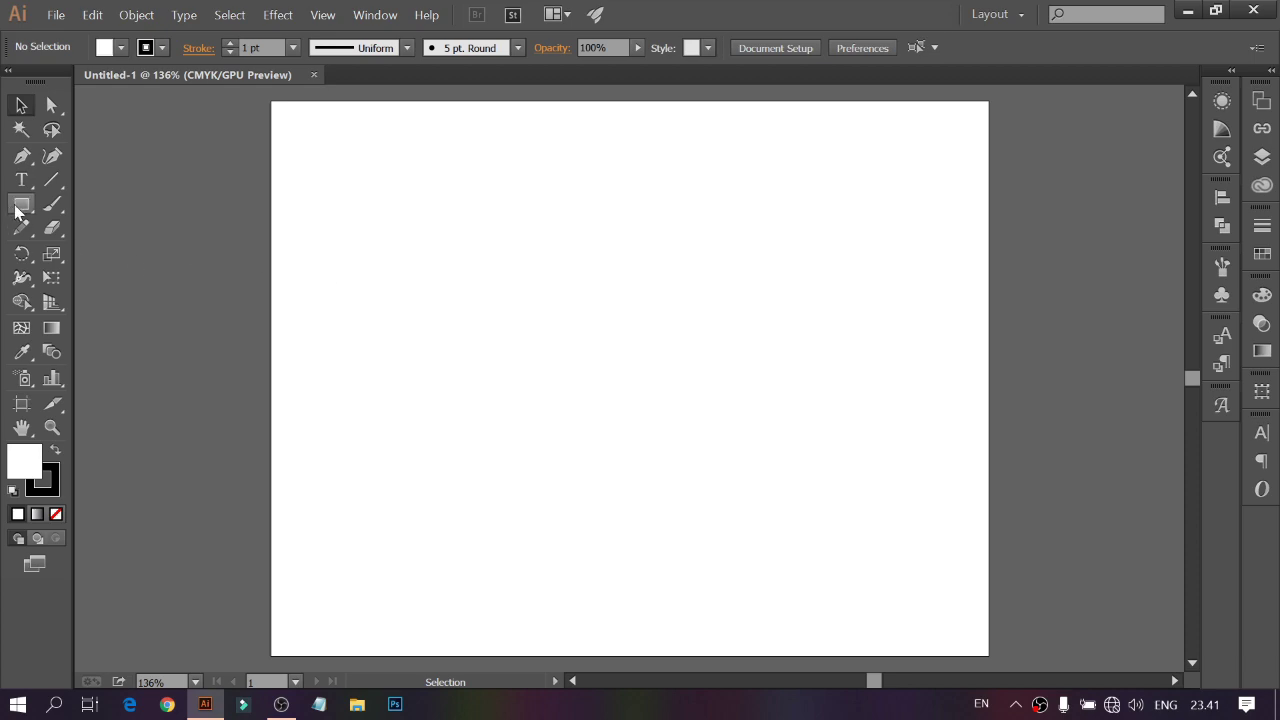
Draw a perfect circle from its centre in the middle of the artboard with the Ellipse tool.
left_click(21, 211)
left_click(104, 255)
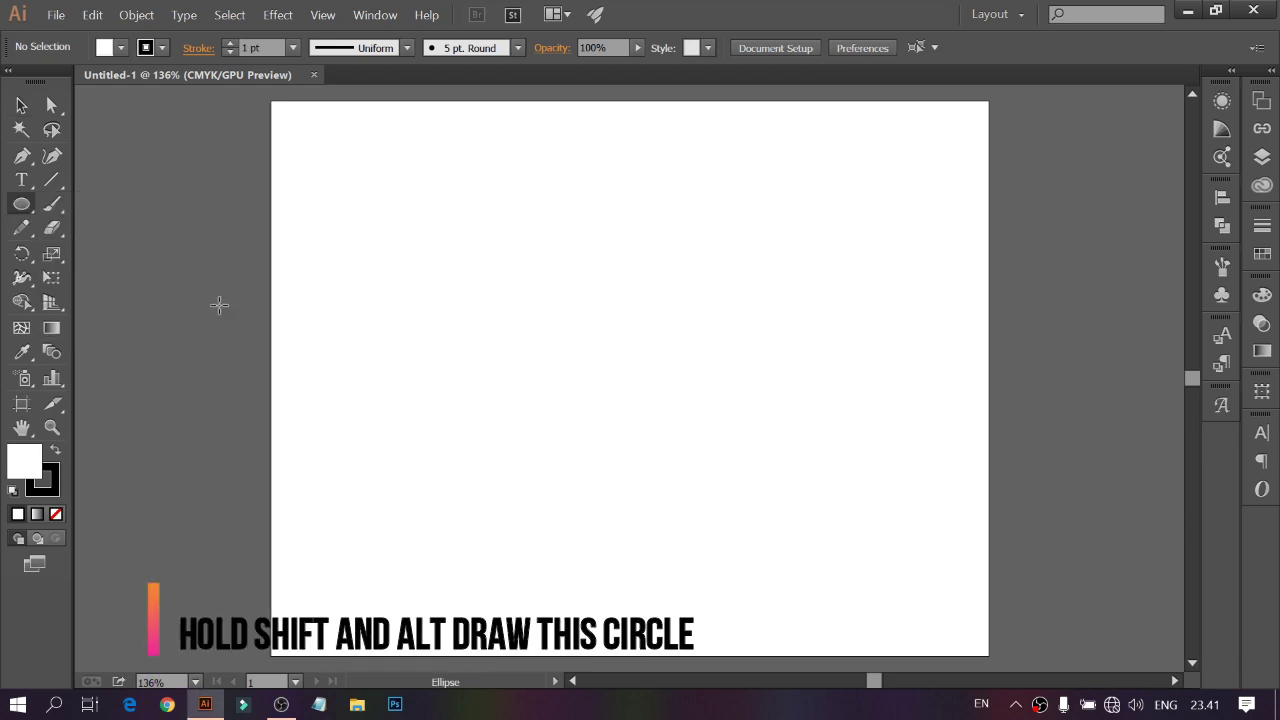
left_click_drag(634, 374, 731, 525)
left_click(21, 105)
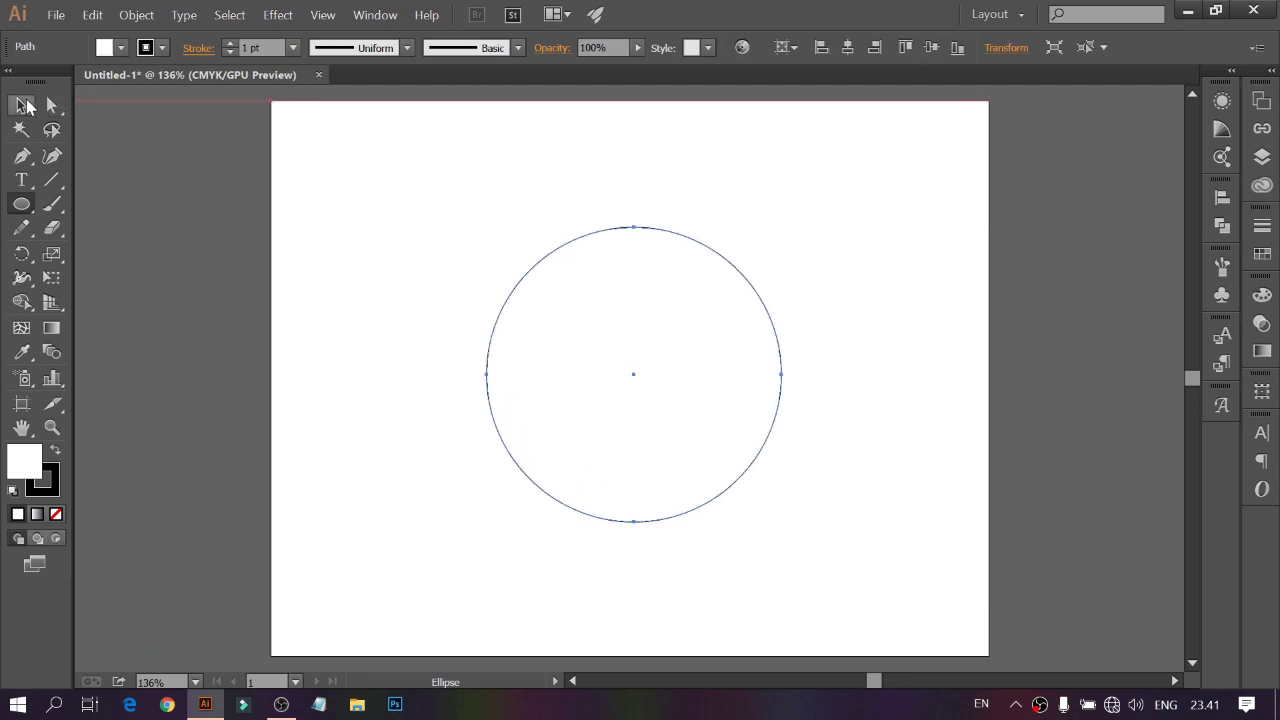
Remove the circle's fill and set its stroke weight to 30 pt.
left_click(121, 50)
left_click(15, 82)
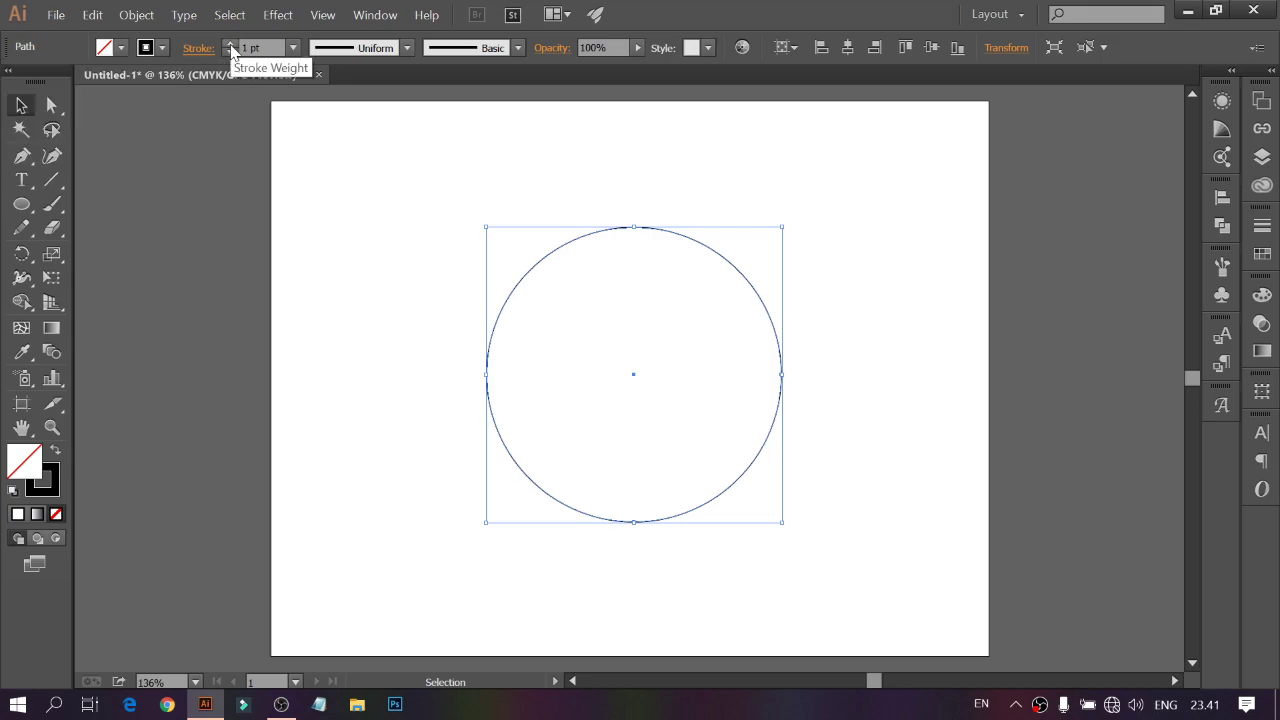
left_click_drag(230, 47, 230, 47)
left_click(446, 264)
left_click_drag(446, 264, 802, 482)
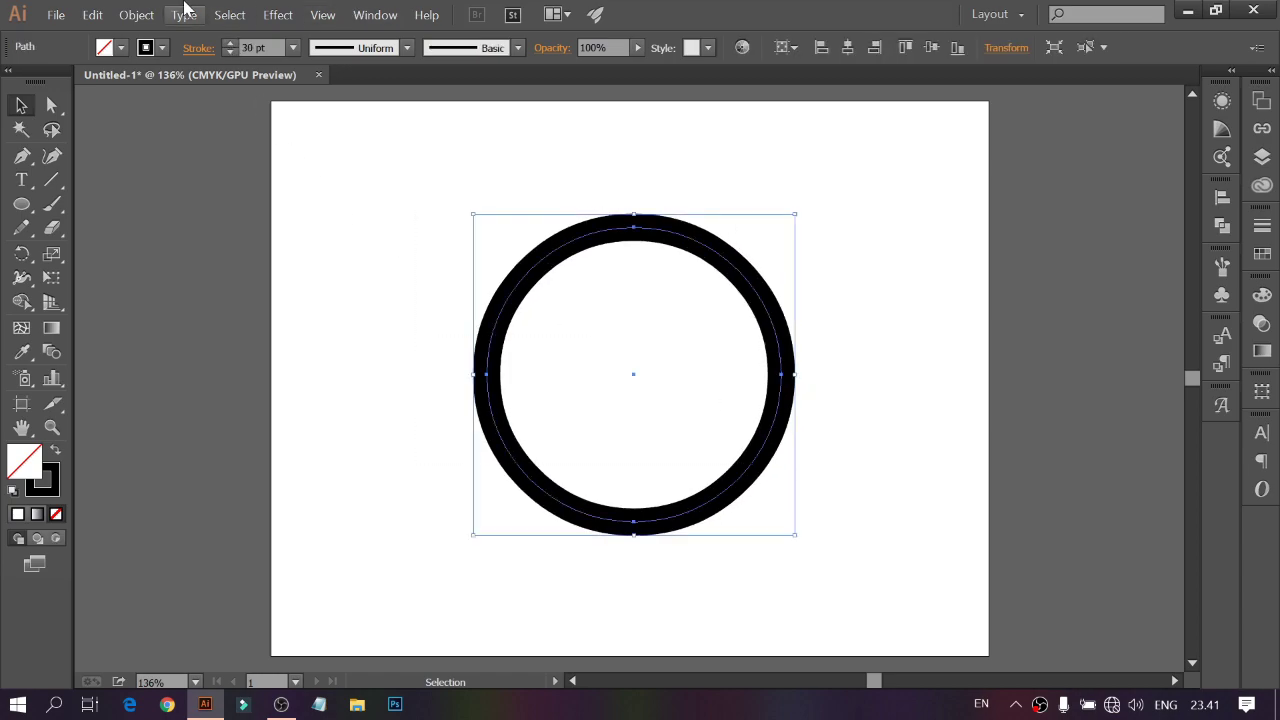
left_click(128, 20)
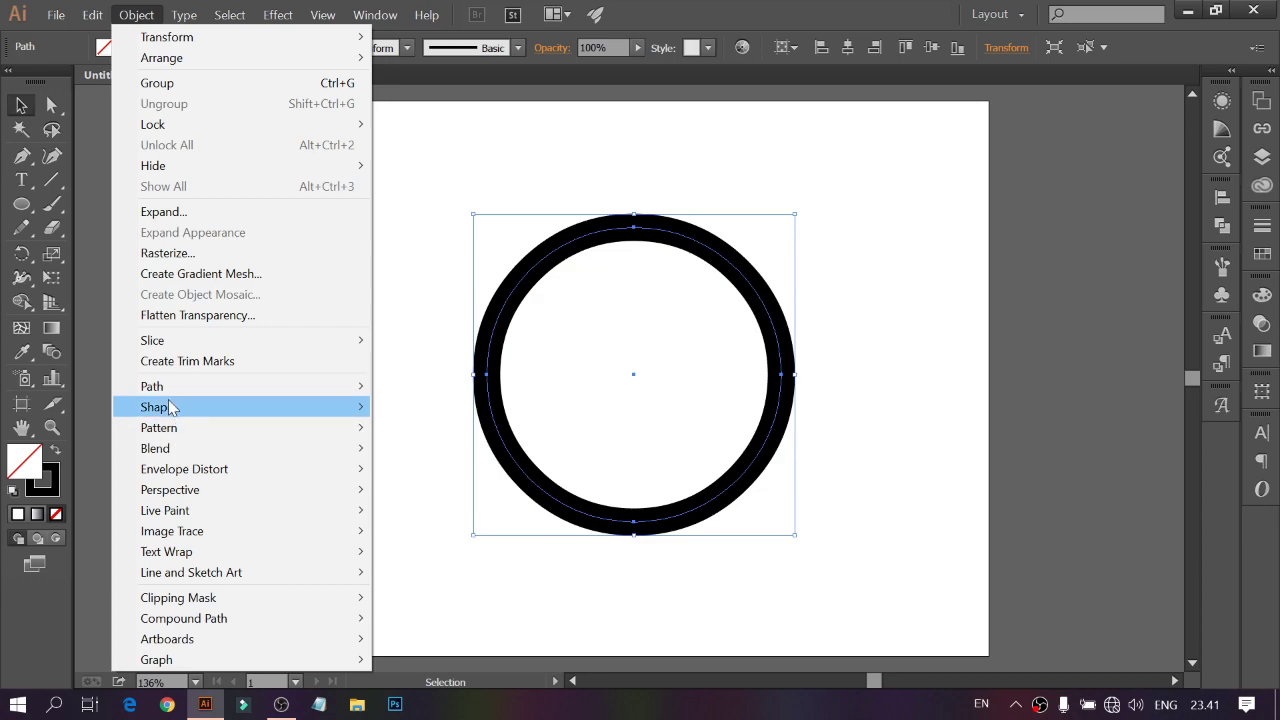
mouse_move(257, 388)
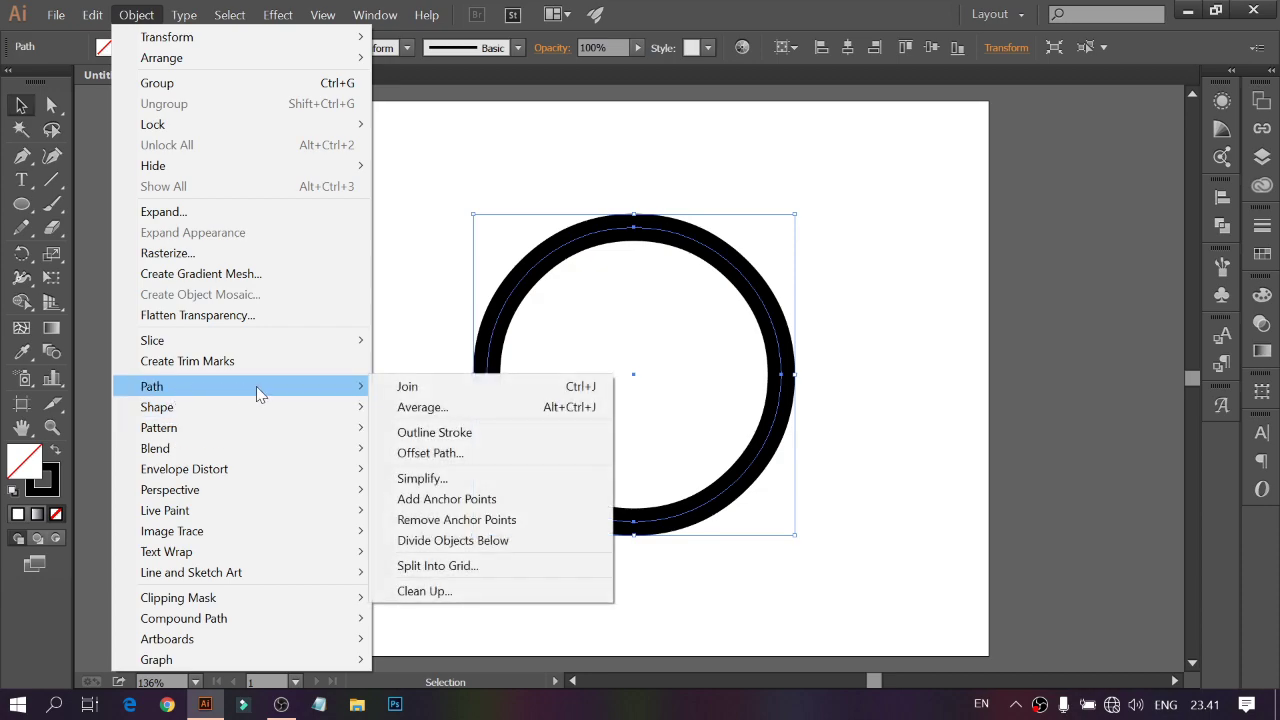
left_click(430, 453)
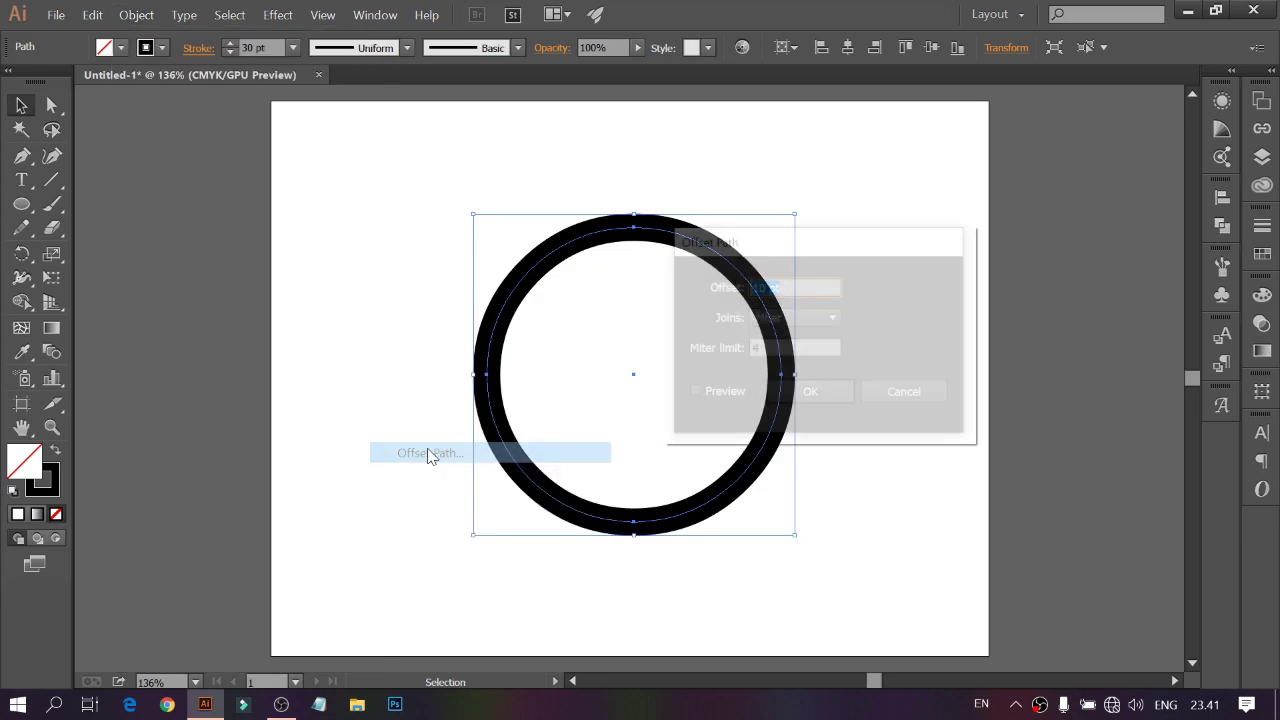
left_click(893, 396)
Add extra anchor points midway between the circle's existing ones.
left_click(137, 16)
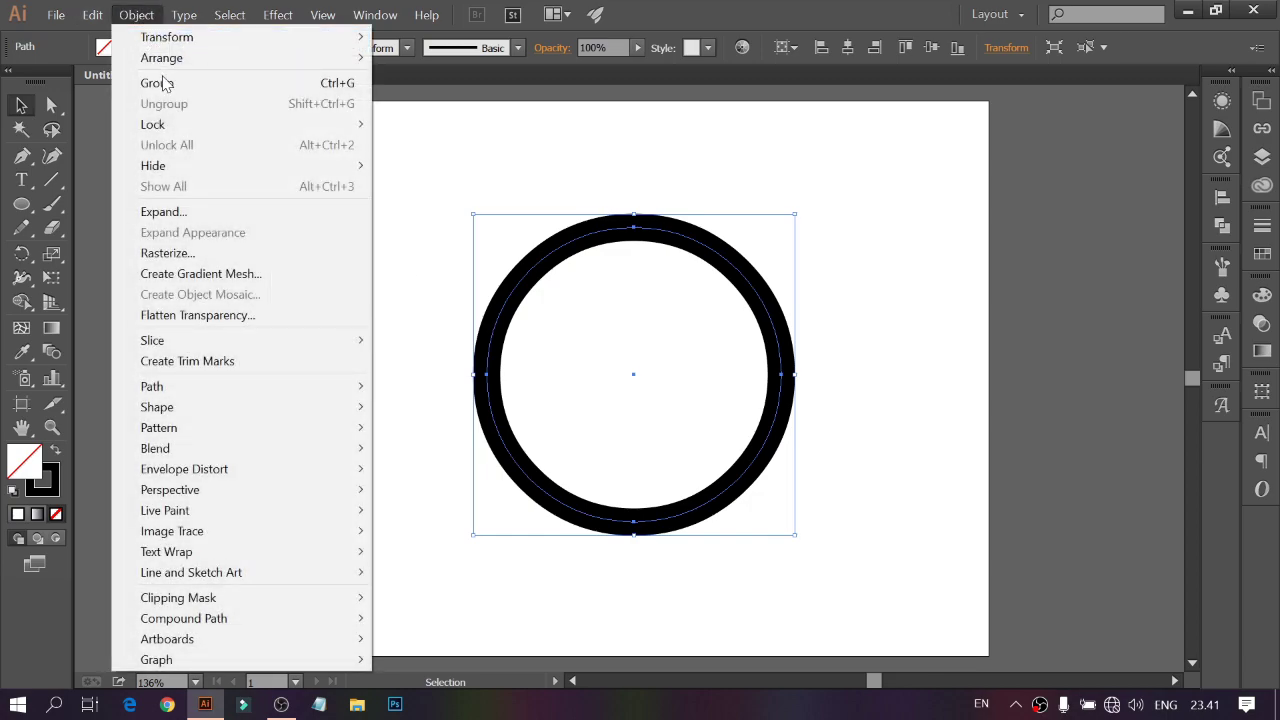
mouse_move(180, 388)
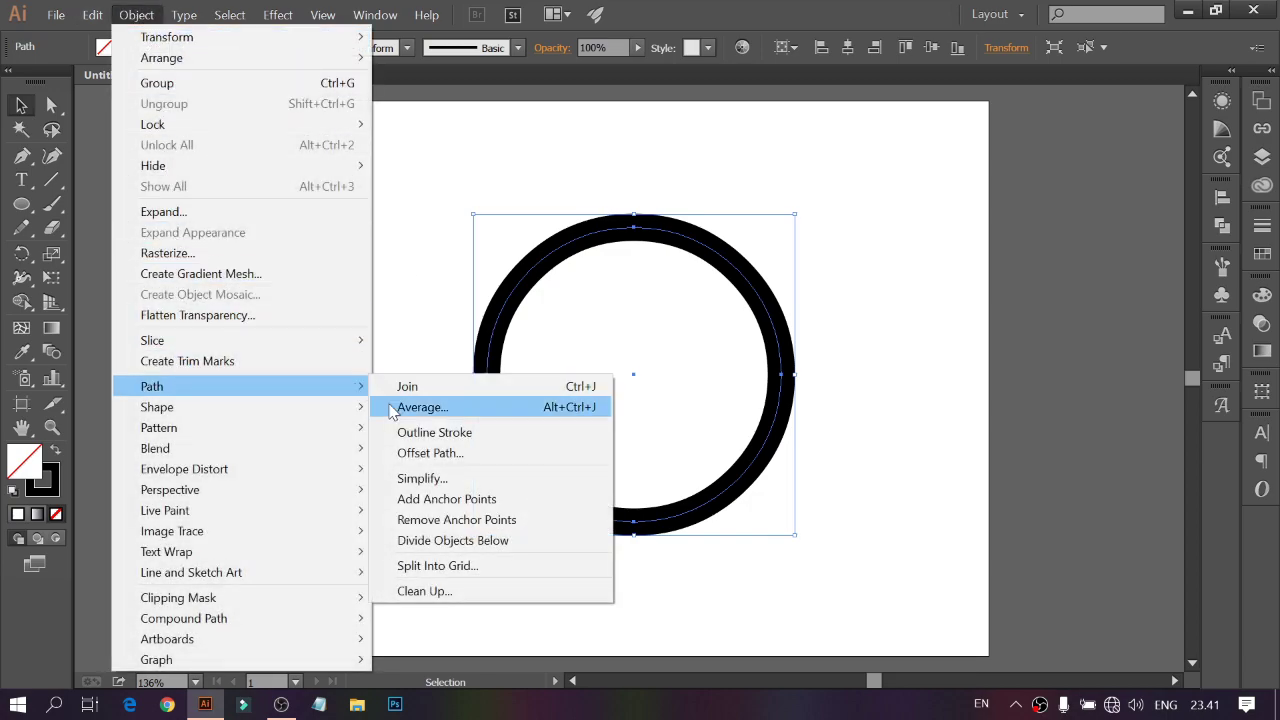
left_click(433, 502)
left_click(440, 215)
left_click_drag(440, 215, 832, 533)
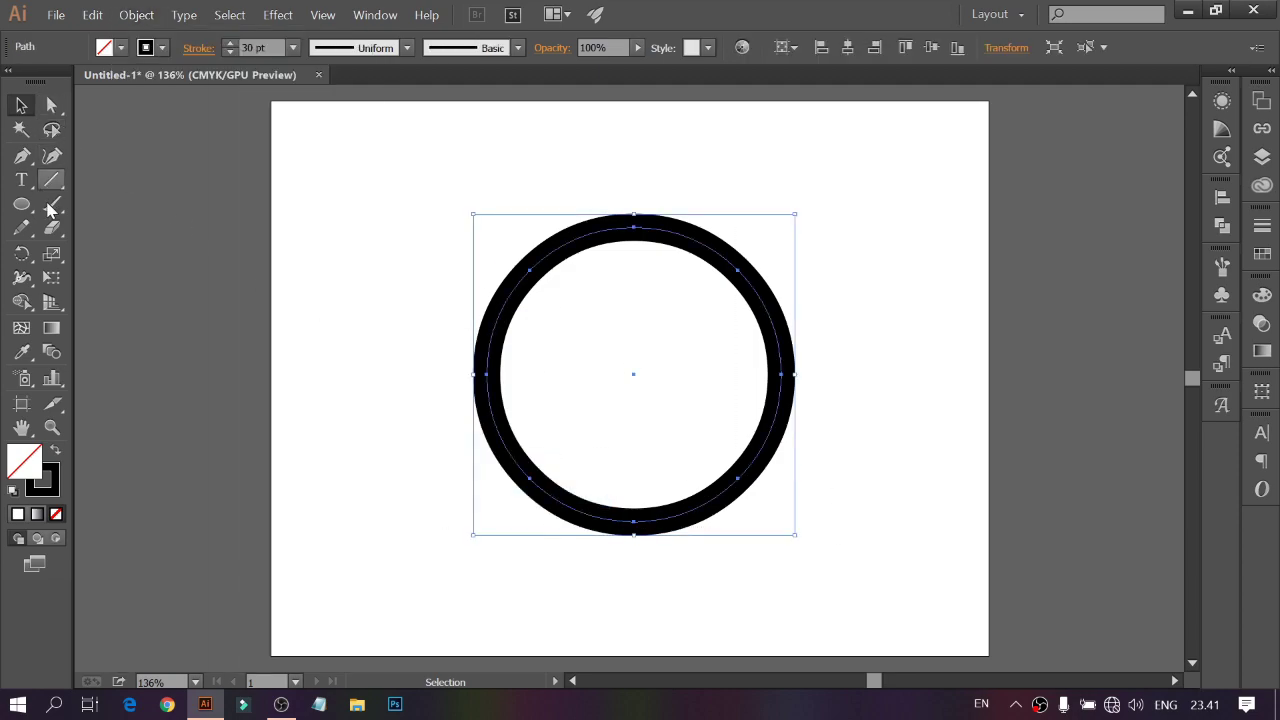
Cut the circle at its lowest anchor with Scissors and move the left-hand cut end to about X 401 pt, Y 300 pt at the centre.
left_click_drag(56, 227, 110, 253)
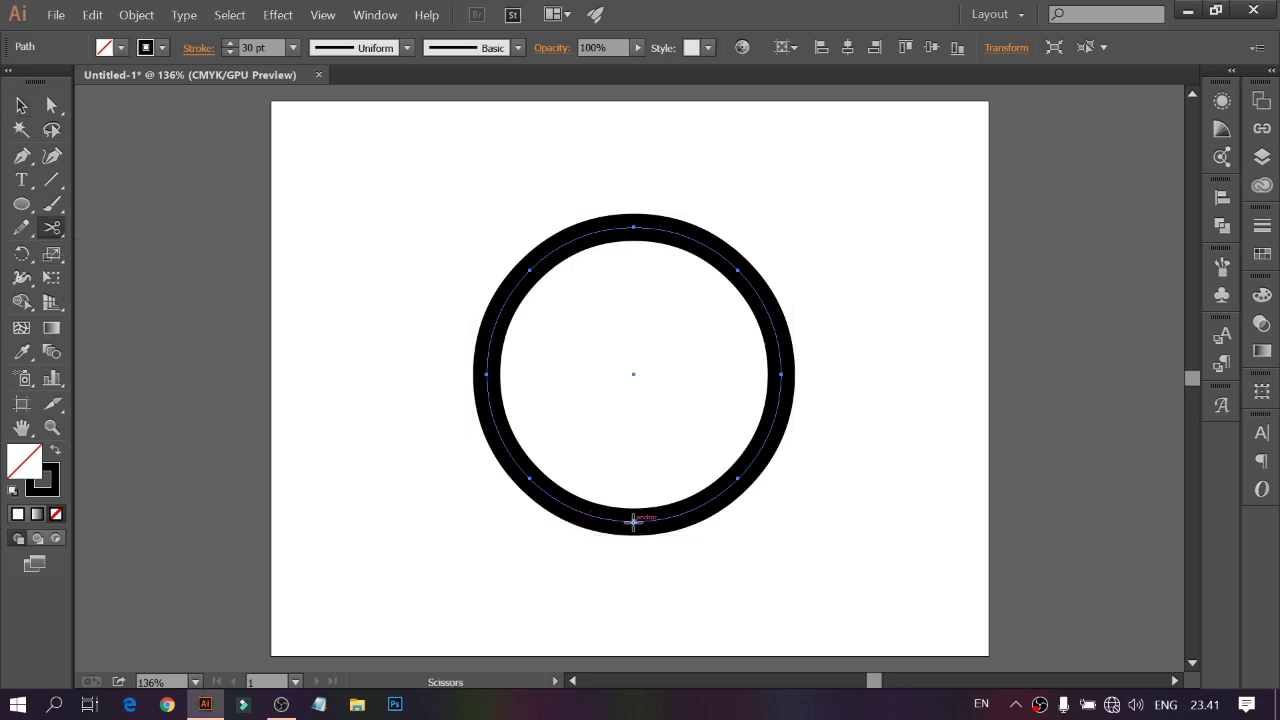
left_click(633, 521)
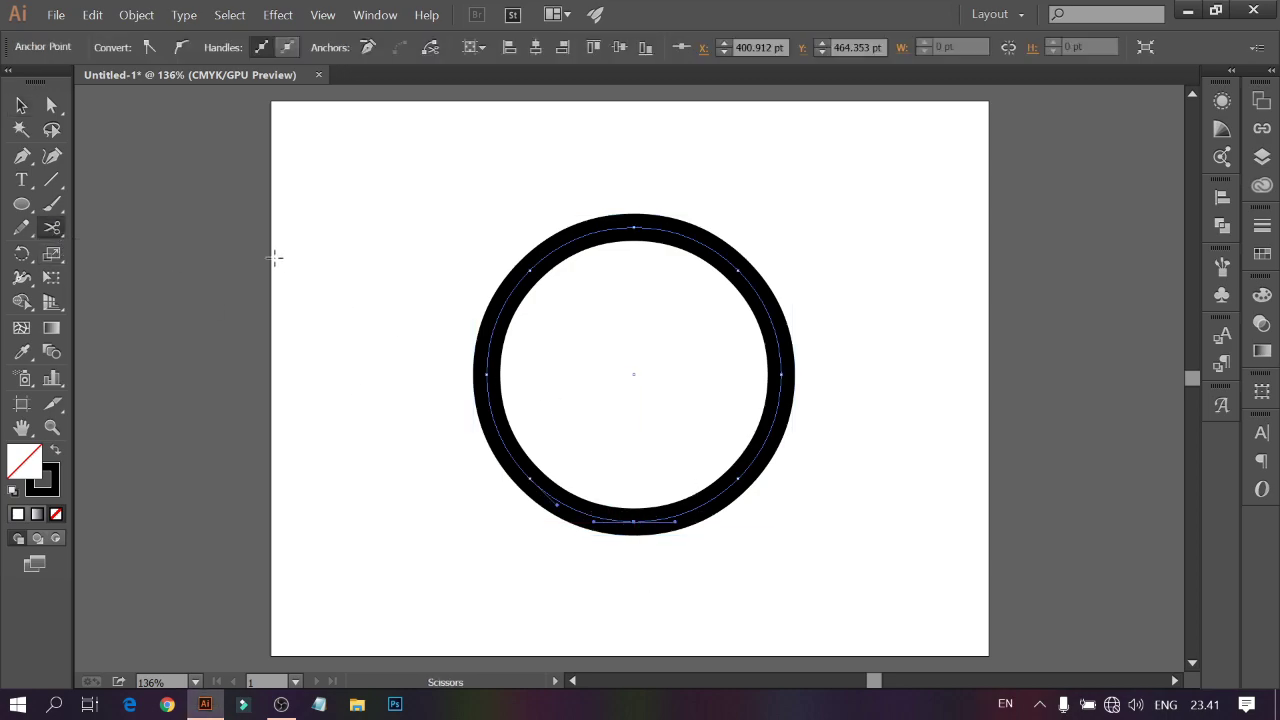
left_click(52, 105)
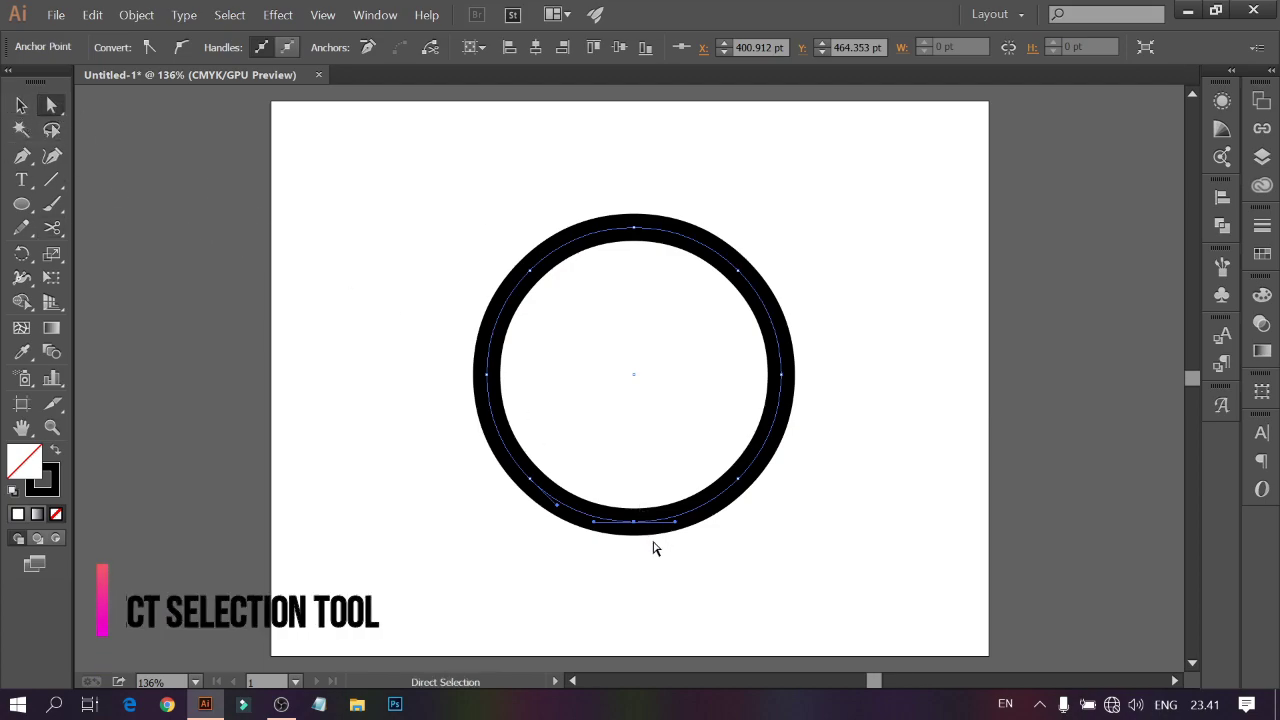
mouse_move(633, 521)
left_mouse_down()
mouse_move(634, 375)
mouse_move(611, 409)
mouse_move(700, 457)
mouse_move(771, 409)
mouse_move(769, 380)
left_mouse_up()
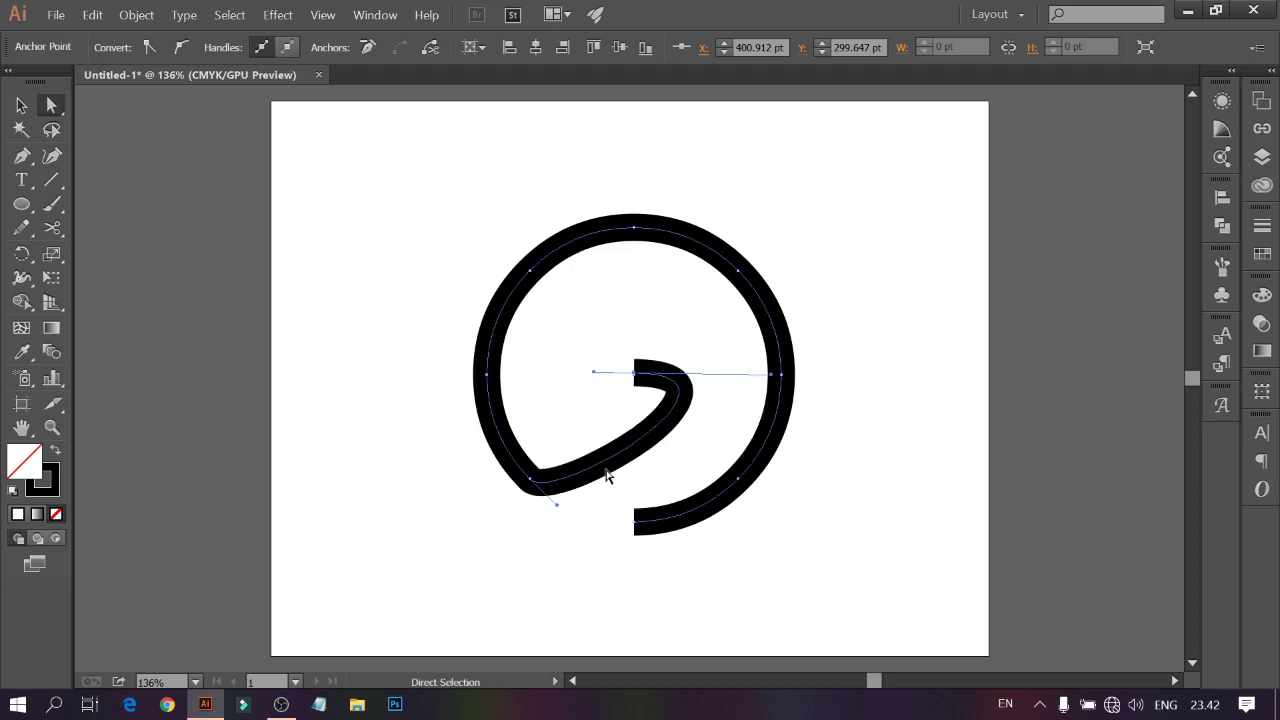
Smooth the inner curve by extending the lower-left anchor's handle down to the right and making the centre endpoint's handle level.
left_click_drag(558, 506, 632, 573)
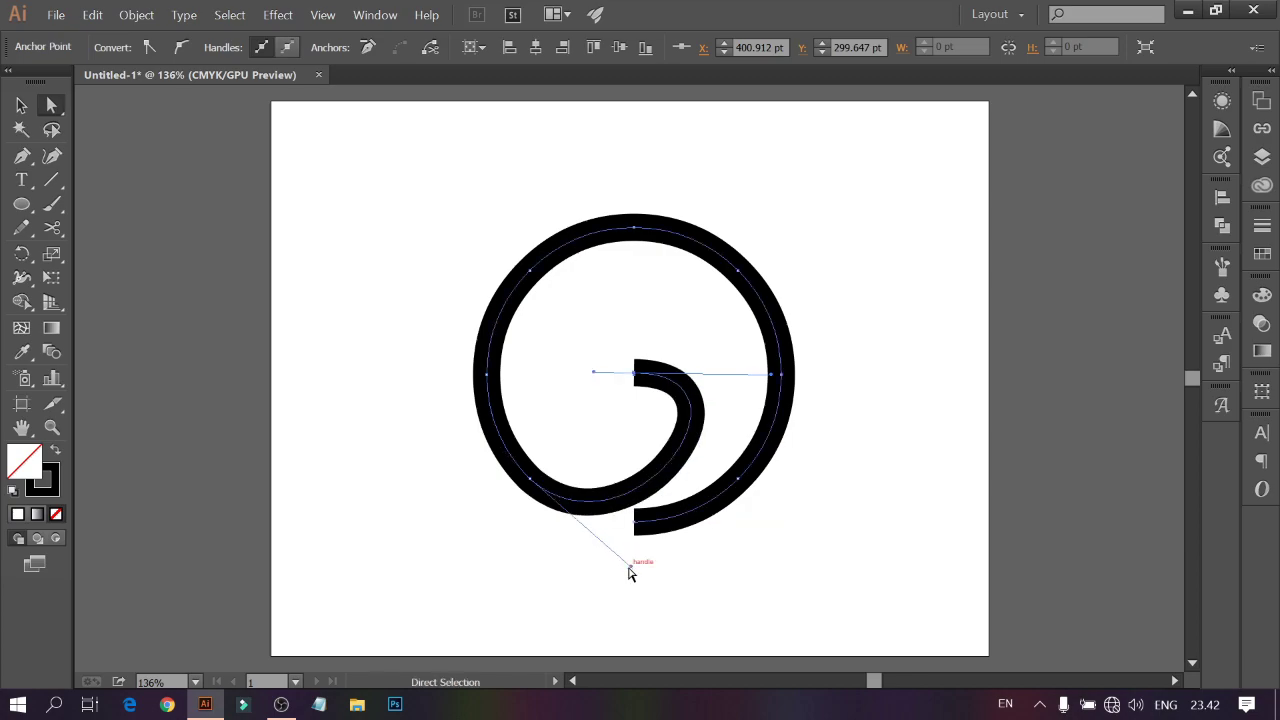
left_click_drag(629, 564, 645, 577)
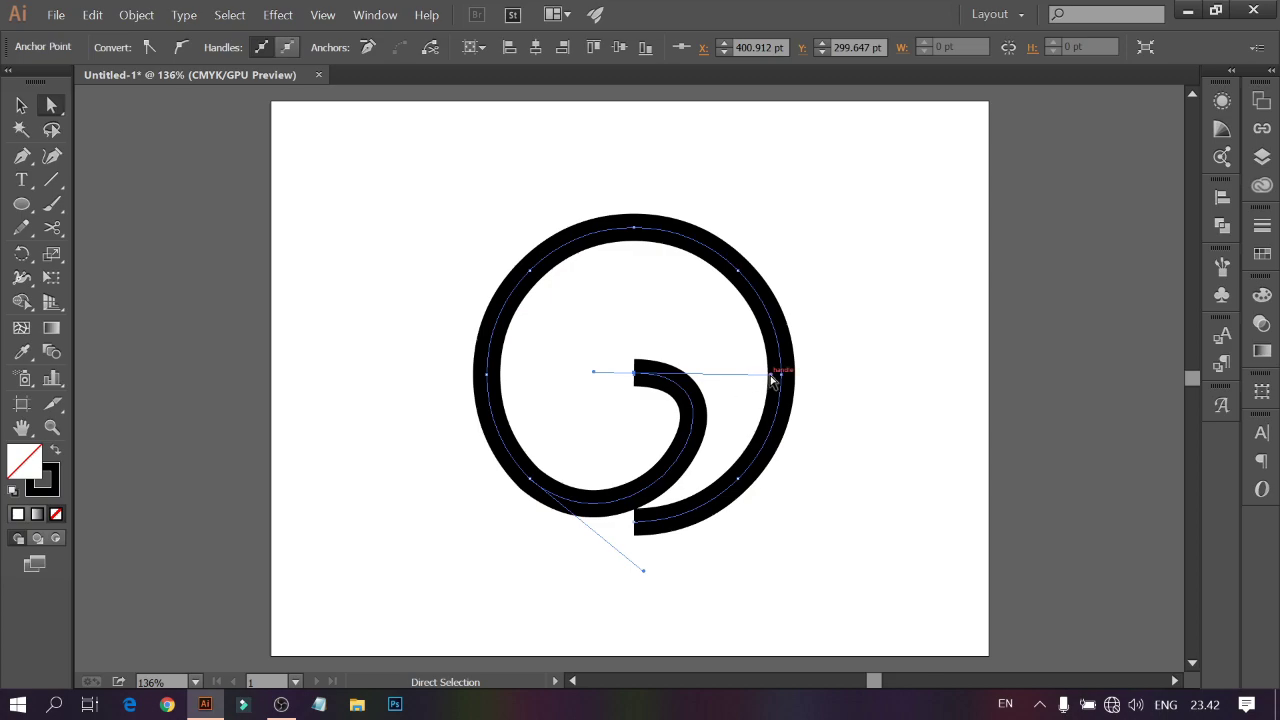
left_click_drag(592, 376, 562, 372)
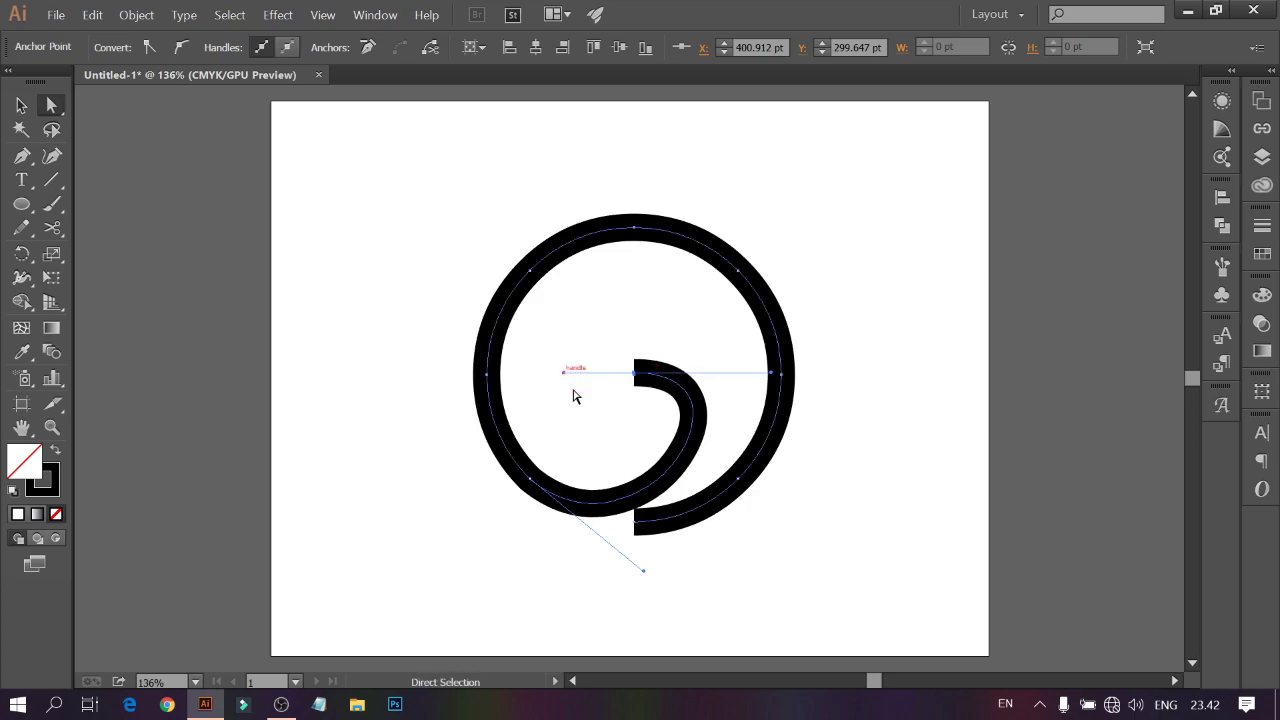
left_click(671, 579)
left_click(667, 373)
Select the whole path and create a reflected copy of it across the vertical axis.
key("ctrl+a")
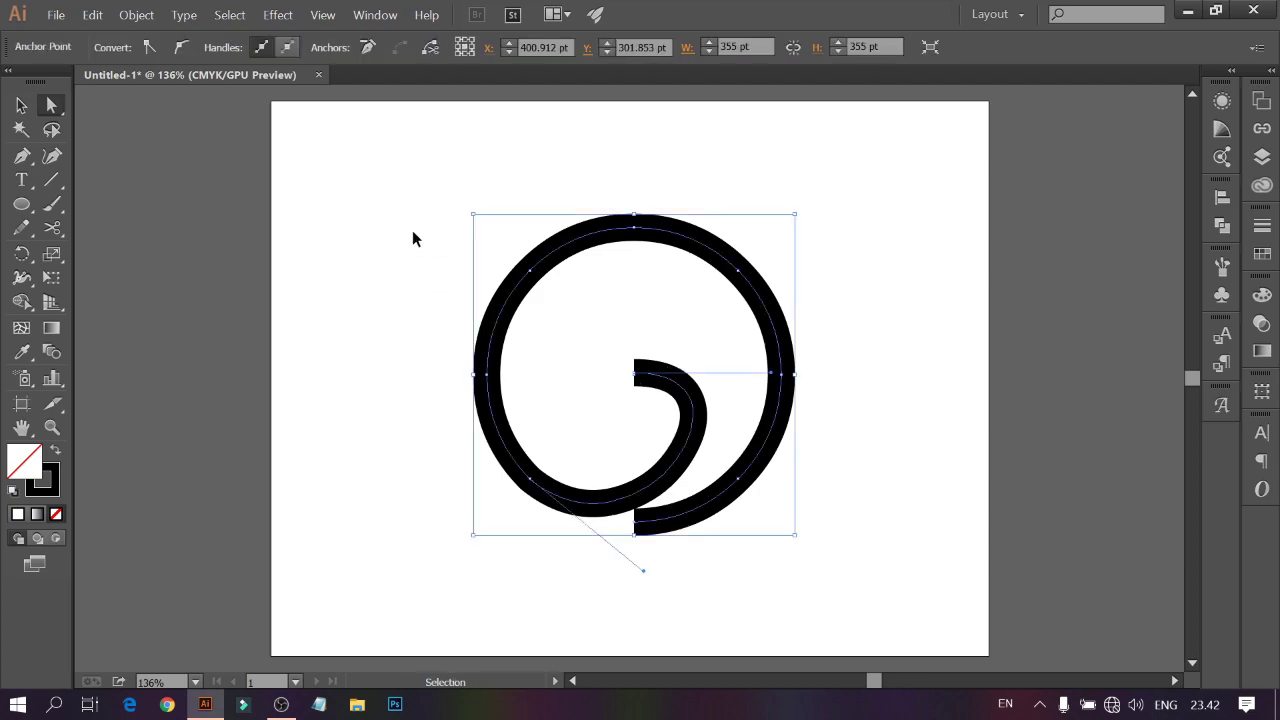
left_click(21, 105)
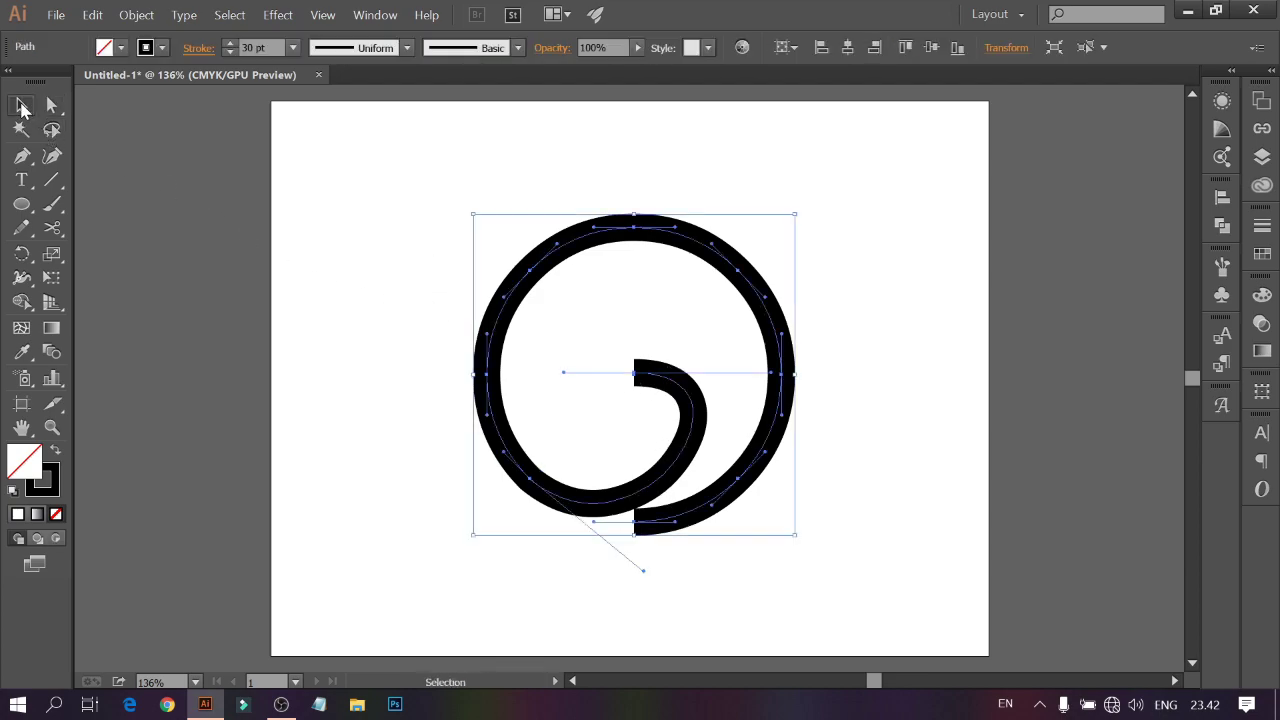
right_click(517, 294)
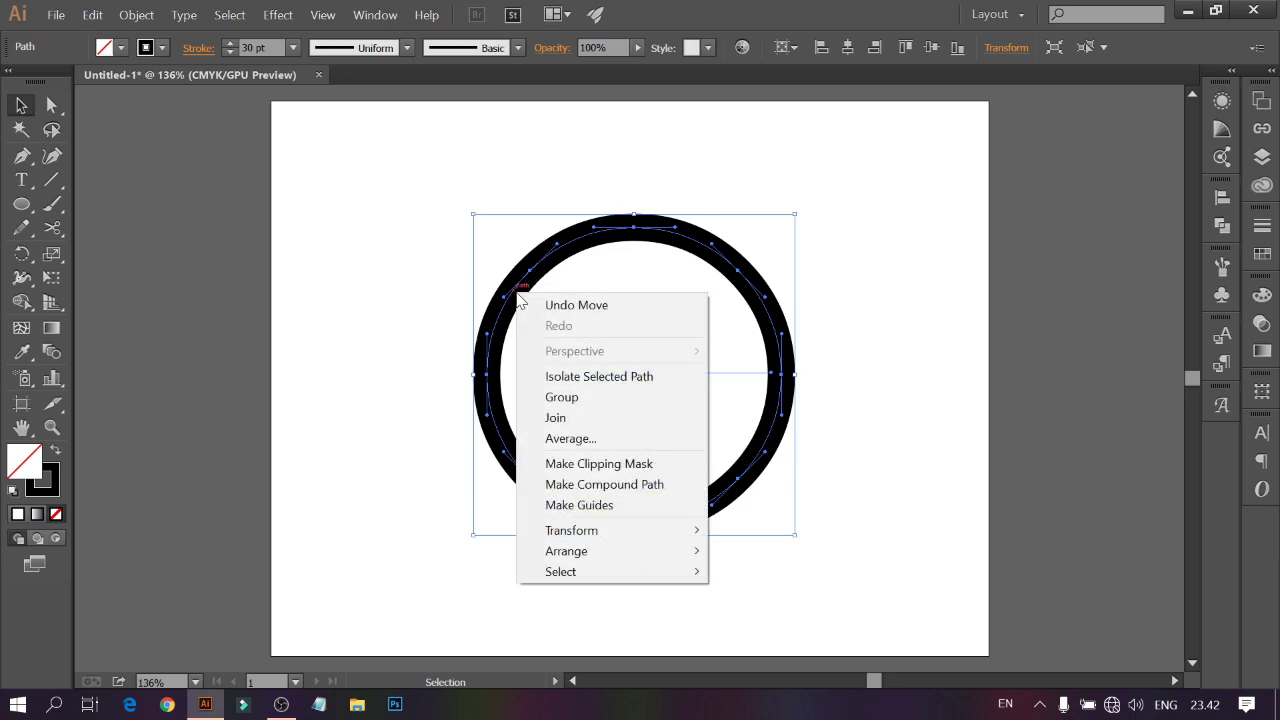
mouse_move(576, 535)
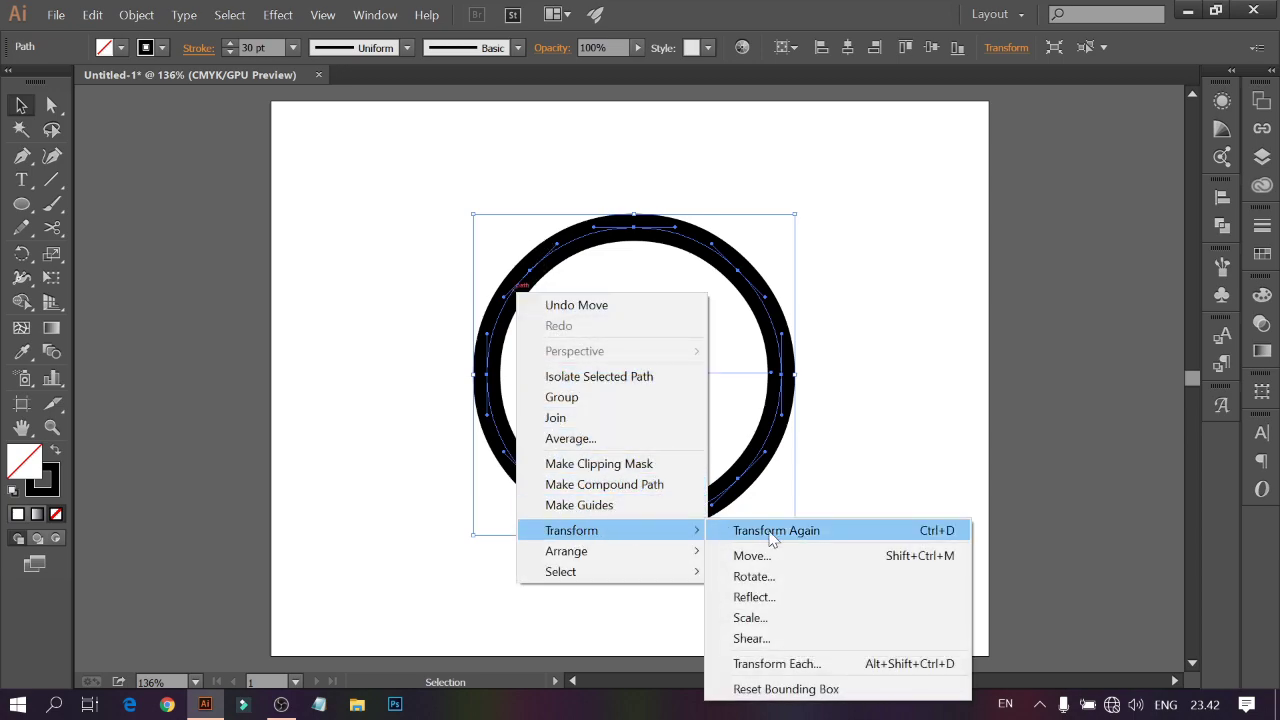
left_click(753, 597)
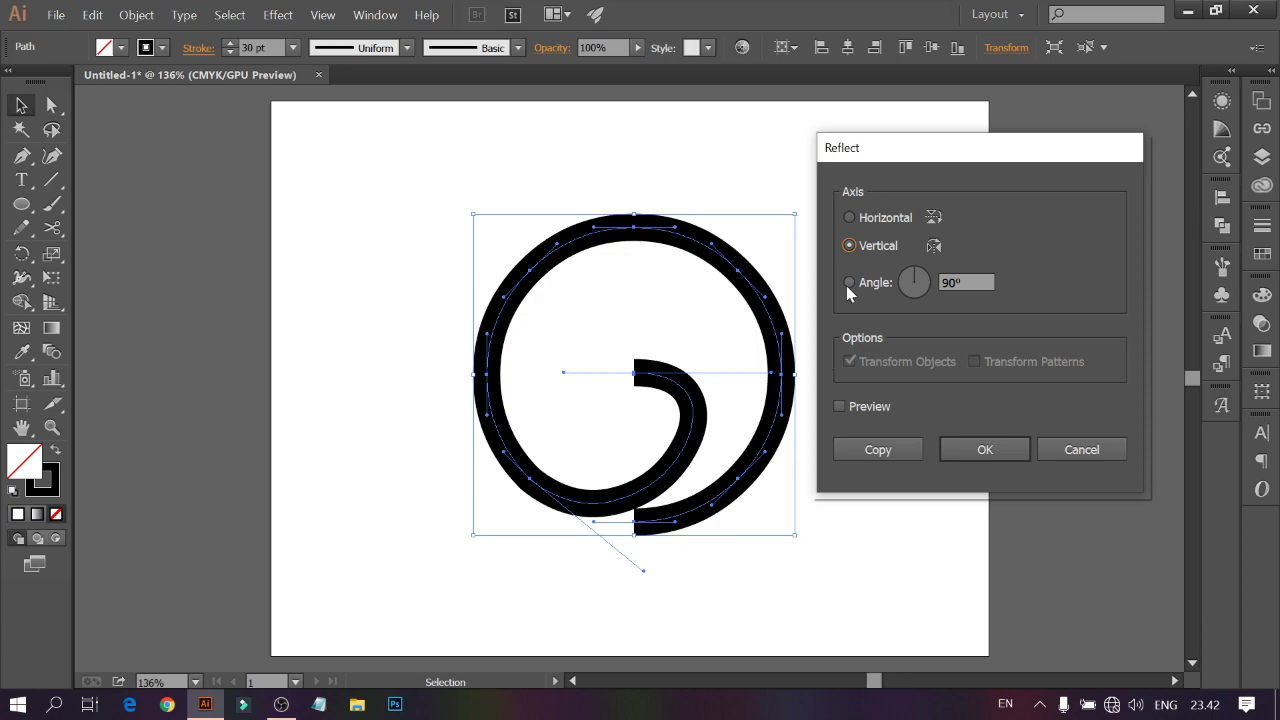
left_click(839, 407)
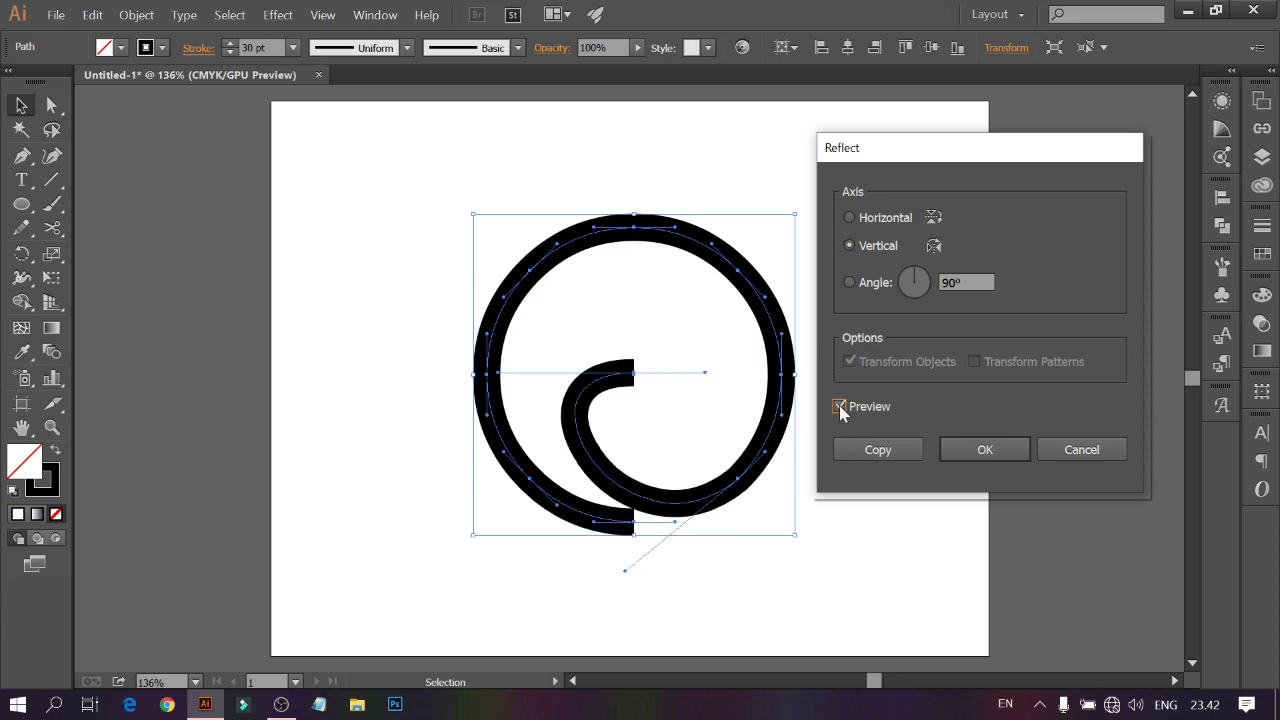
left_click(861, 446)
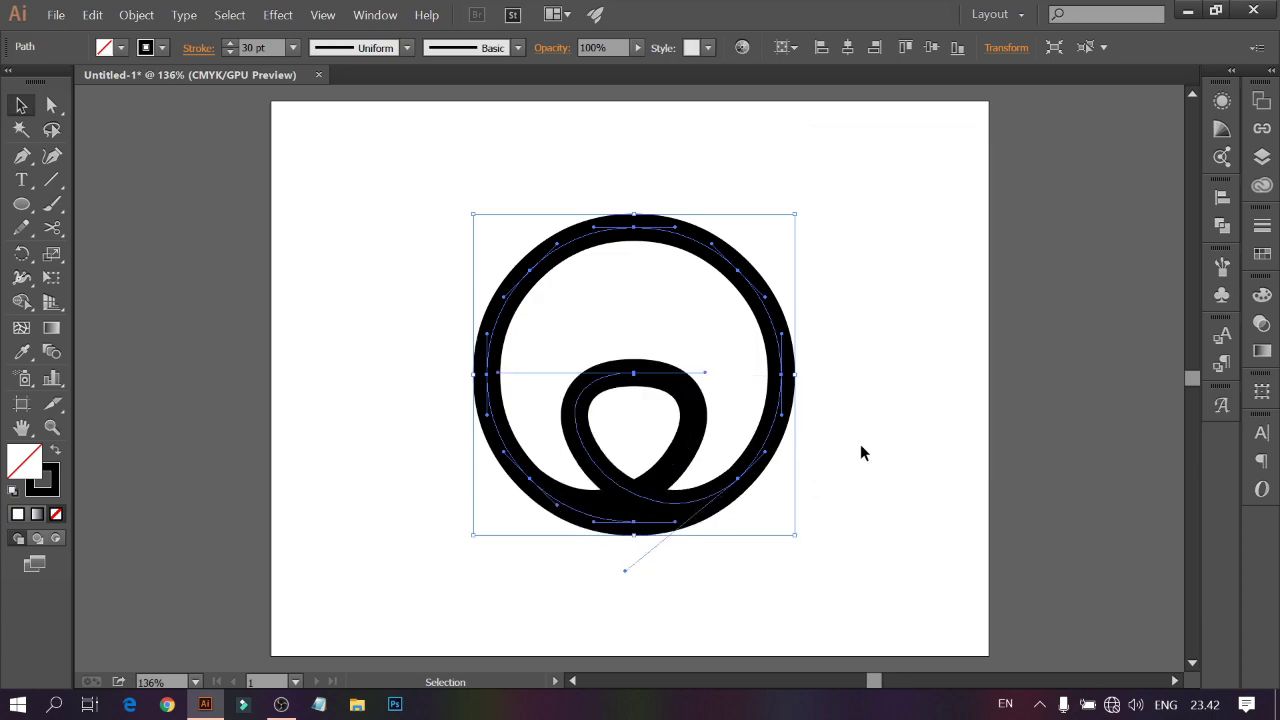
Join the two mirrored paths and delete the anchor point at the bottom centre of the outer ring.
left_click_drag(439, 211, 866, 480)
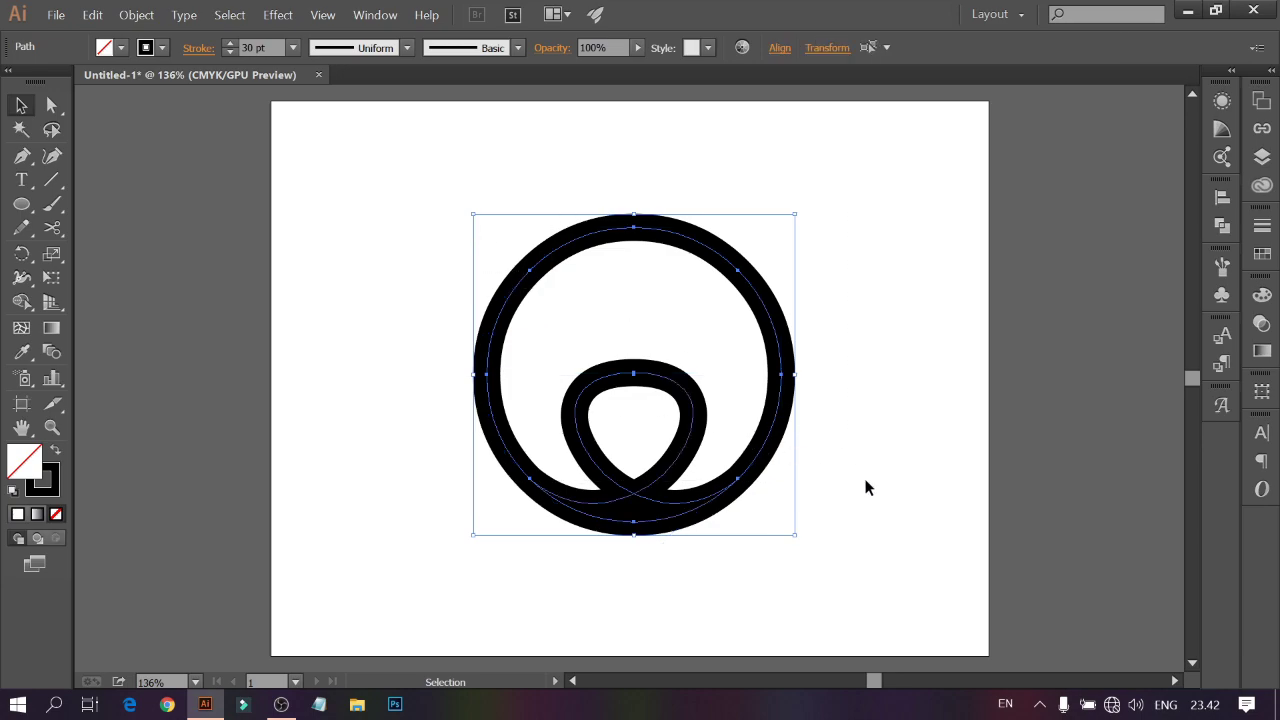
key("ctrl+j")
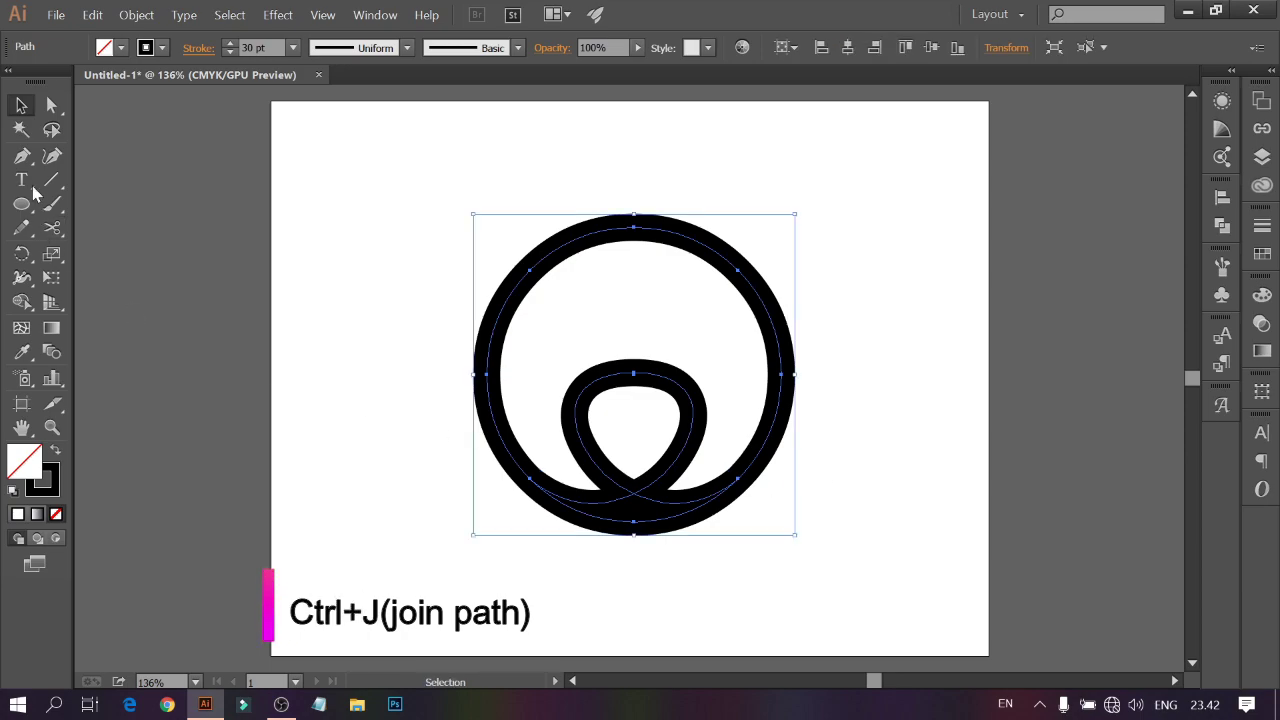
key("a")
scroll(790, 455, "up", 5)
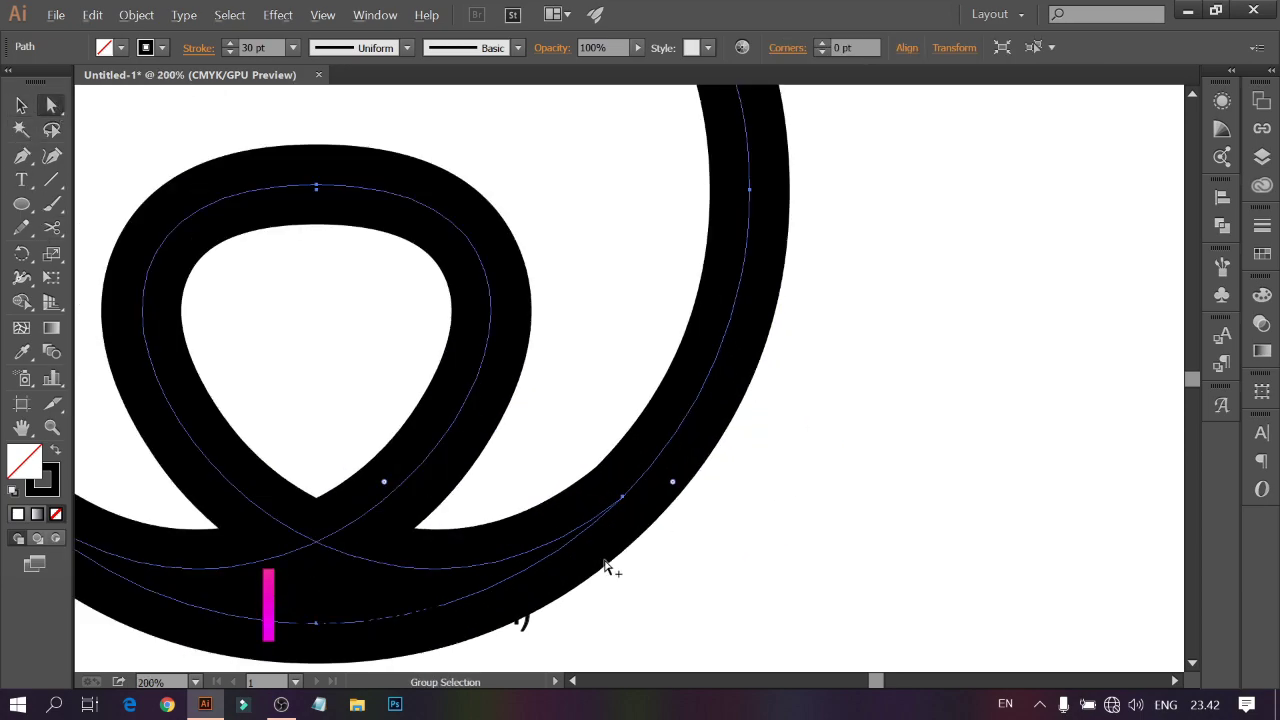
scroll(371, 594, "down", 2)
left_click(317, 528)
key("Delete")
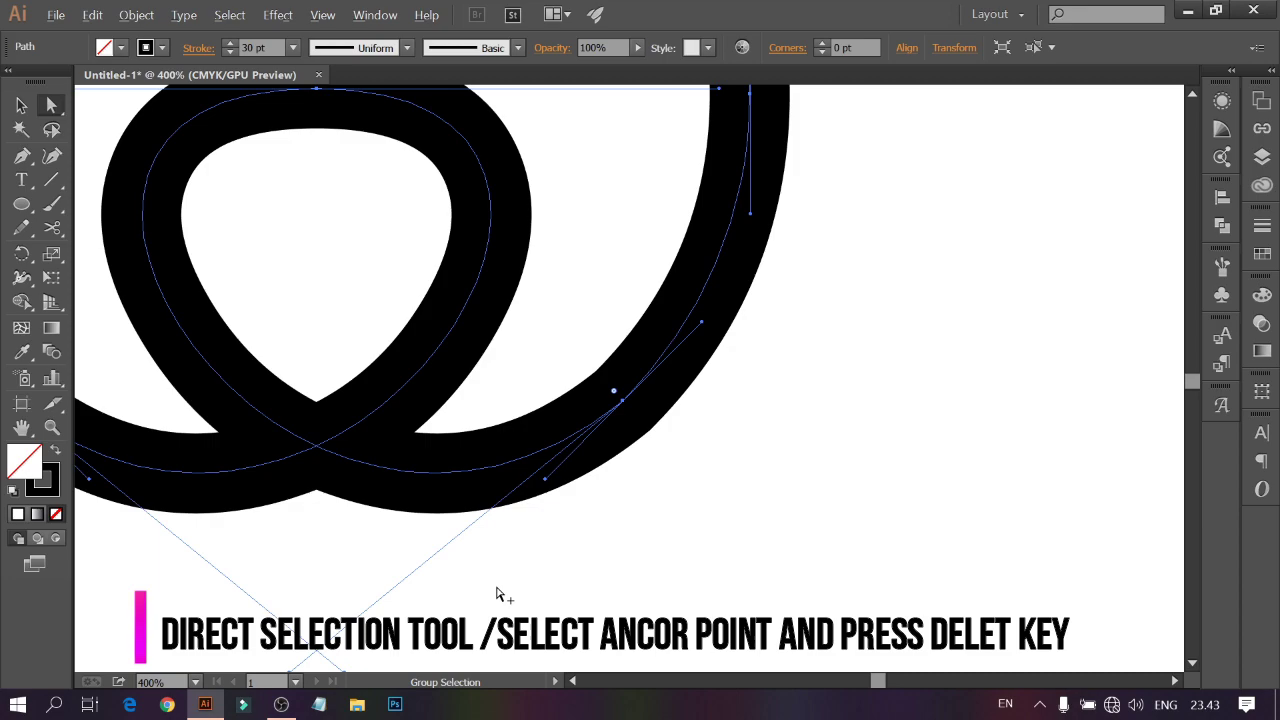
Apply a linear white-to-black gradient to the stroke of the looped ring.
scroll(500, 594, "down", 2)
left_click(21, 104)
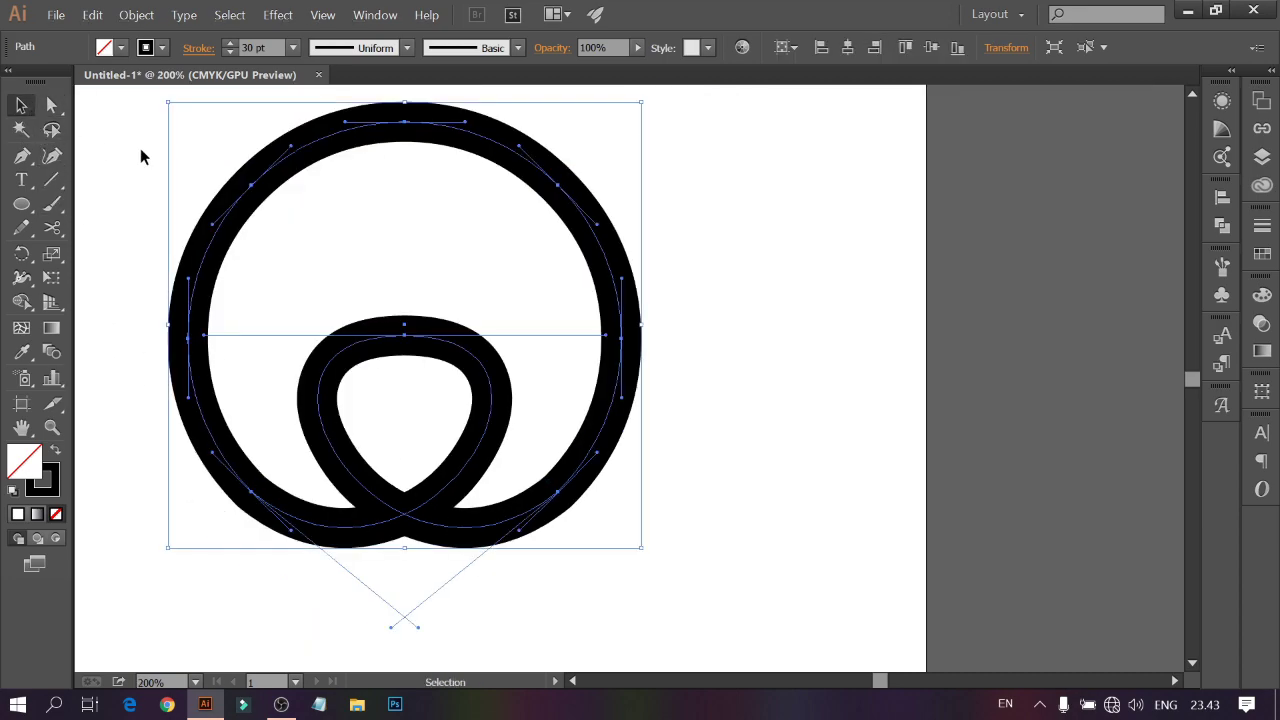
left_click(129, 151)
left_click_drag(200, 186, 602, 490)
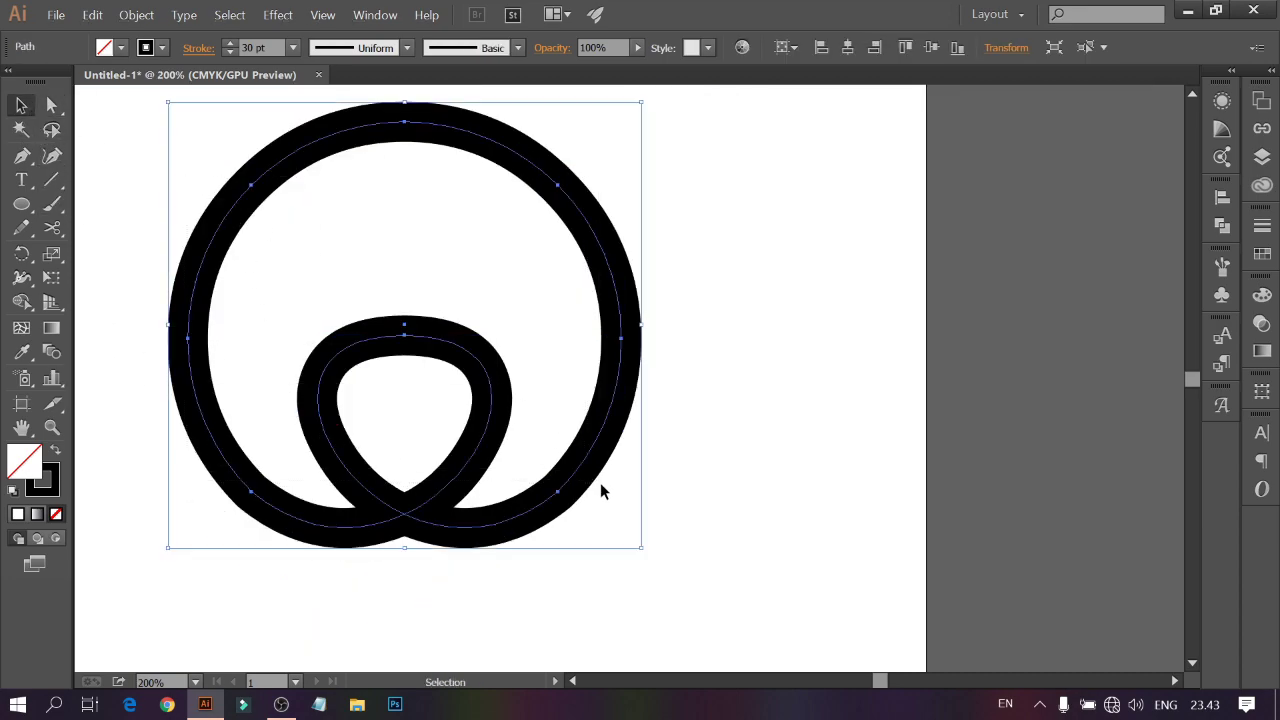
left_click(195, 682)
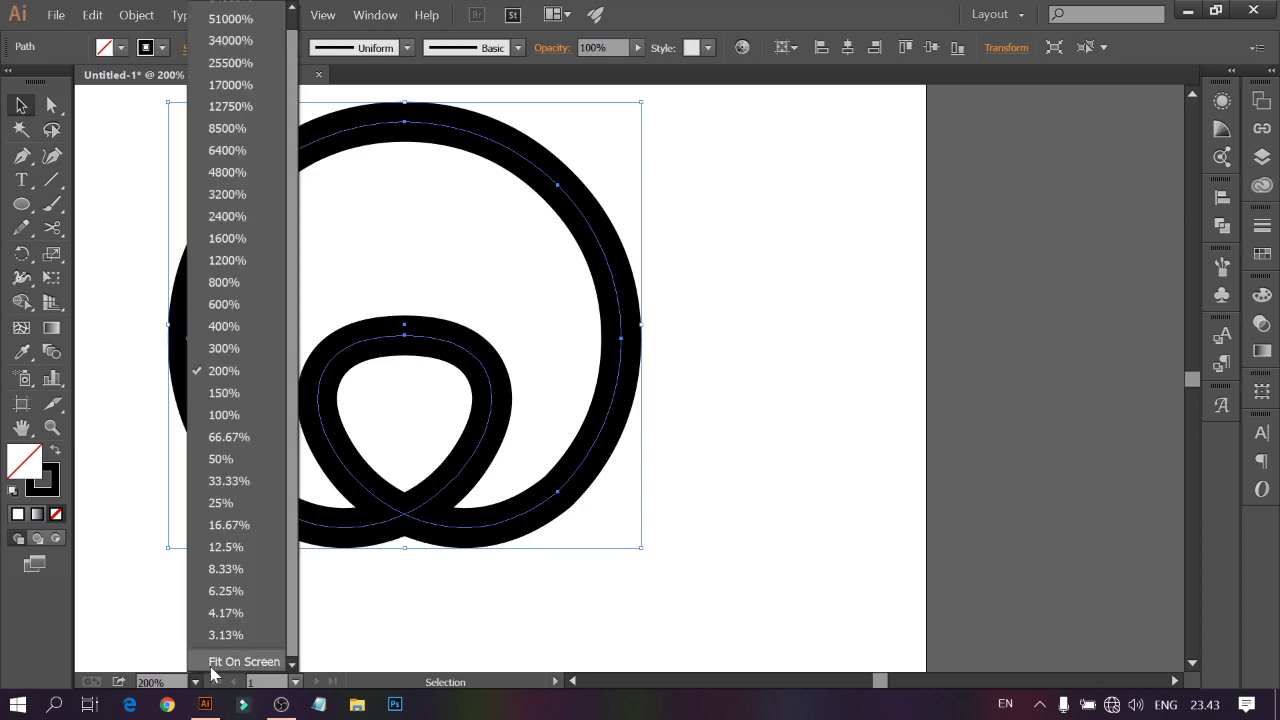
left_click(212, 664)
left_click(596, 600)
left_click_drag(388, 224, 772, 465)
left_click(1262, 351)
left_click(1030, 311)
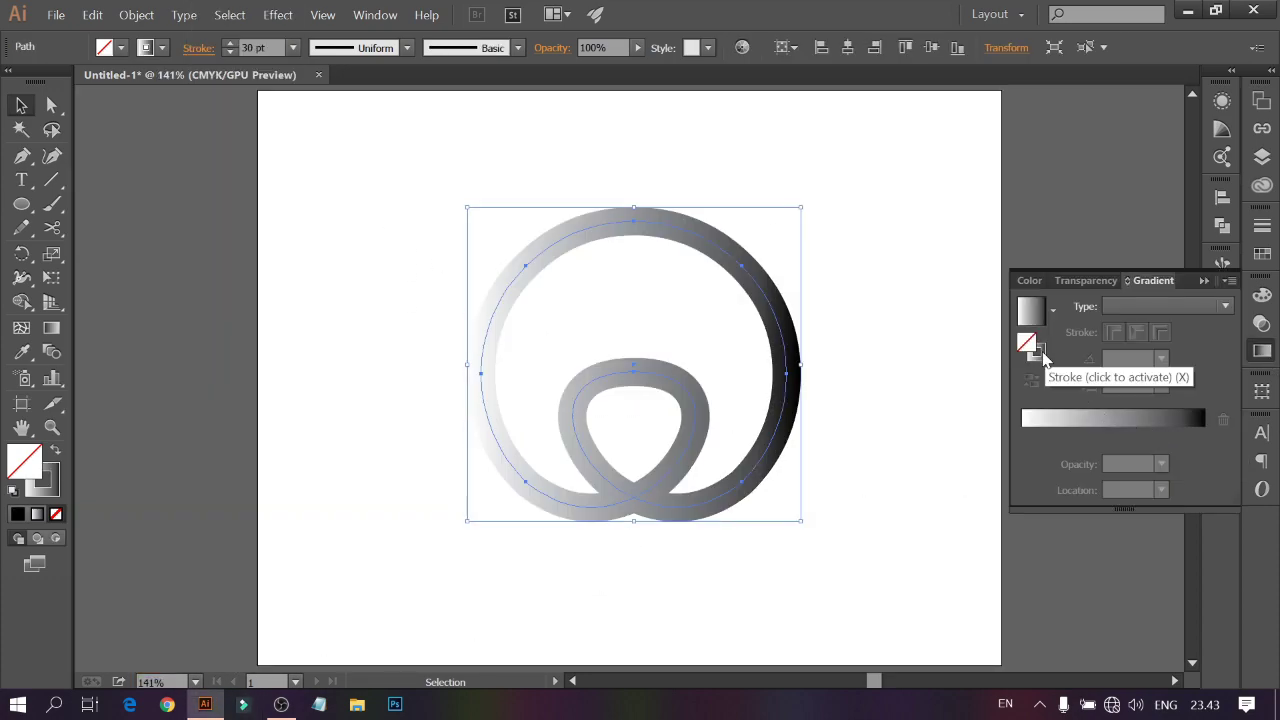
left_click(1035, 352)
Change the black end stop of the stroke gradient to the dark navy blue swatch.
double_click(1204, 437)
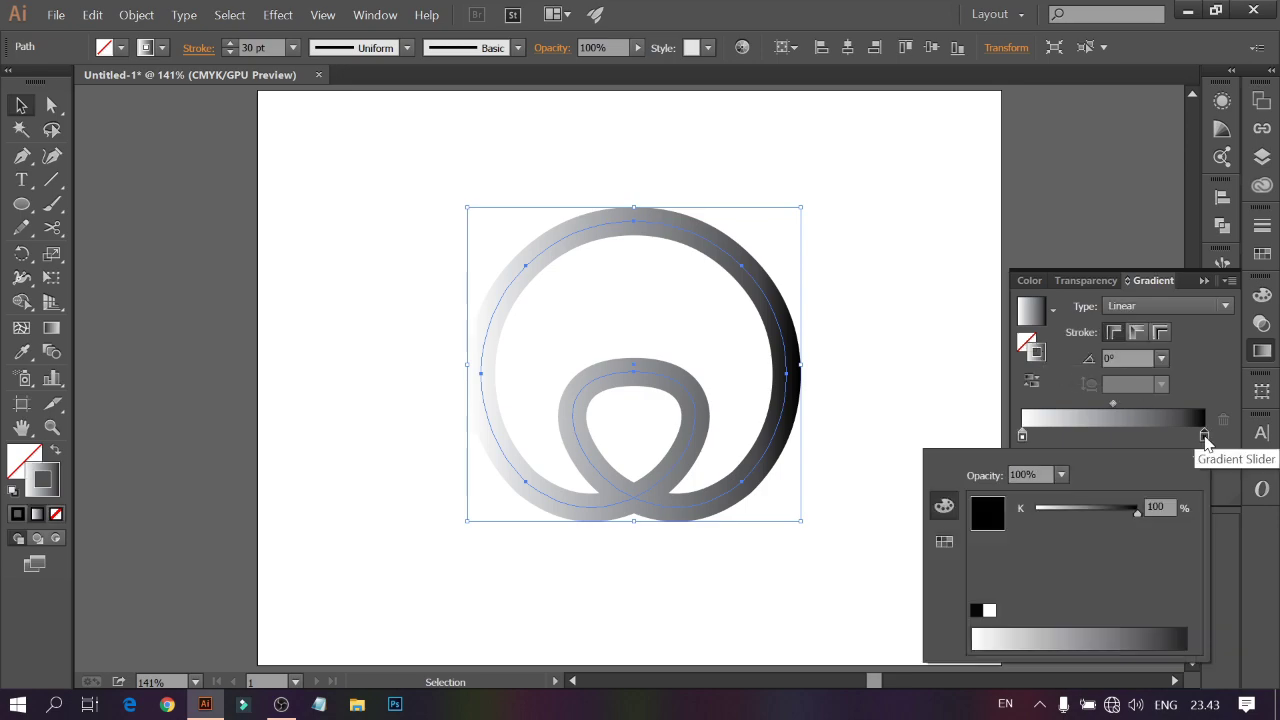
left_click(944, 541)
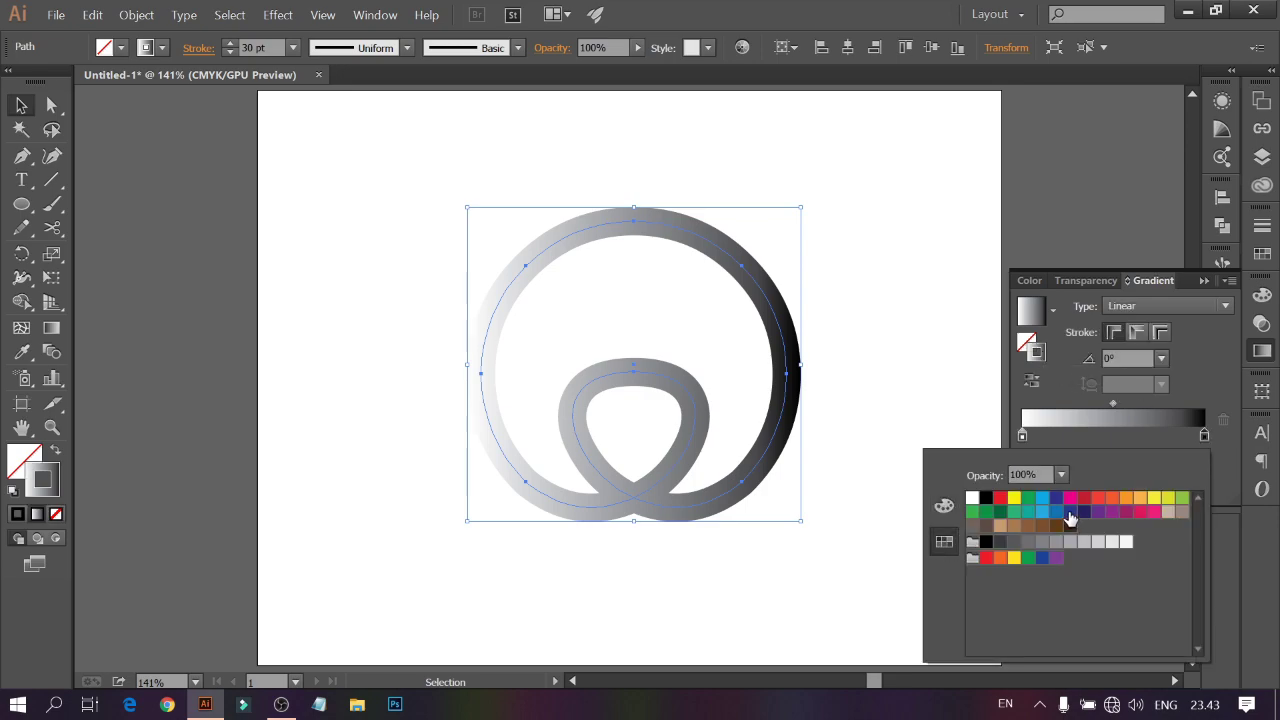
left_click(1084, 512)
Change the white stop of the ring's stroke gradient to red and add a purple stop near the middle at 49.28%.
double_click(1023, 436)
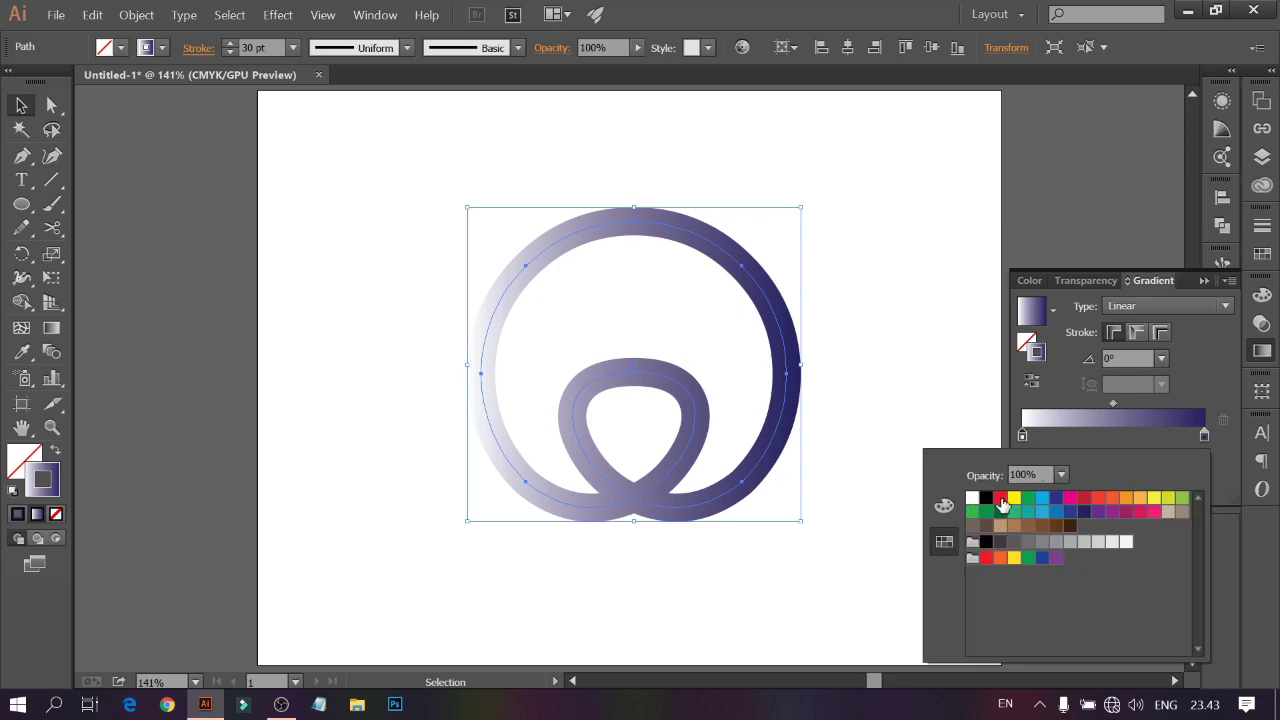
left_click(1002, 503)
left_click(1113, 436)
double_click(1113, 436)
left_click(1113, 436)
double_click(1113, 436)
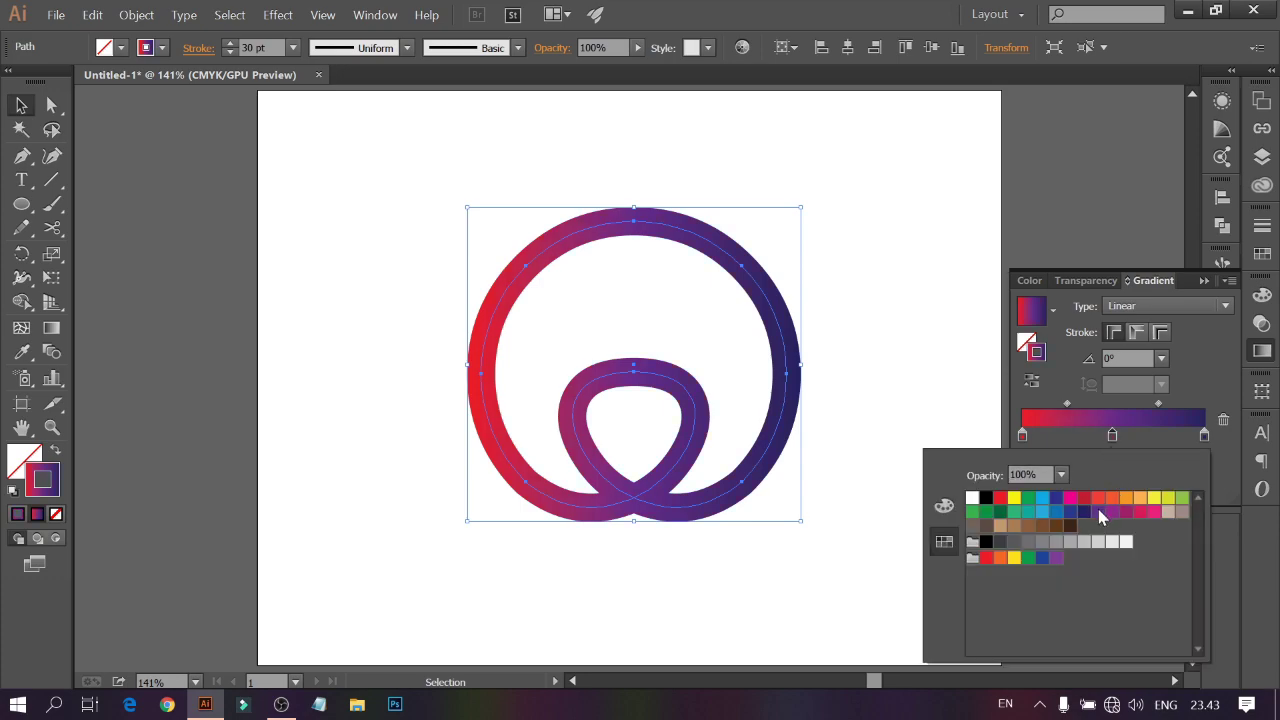
left_click(993, 390)
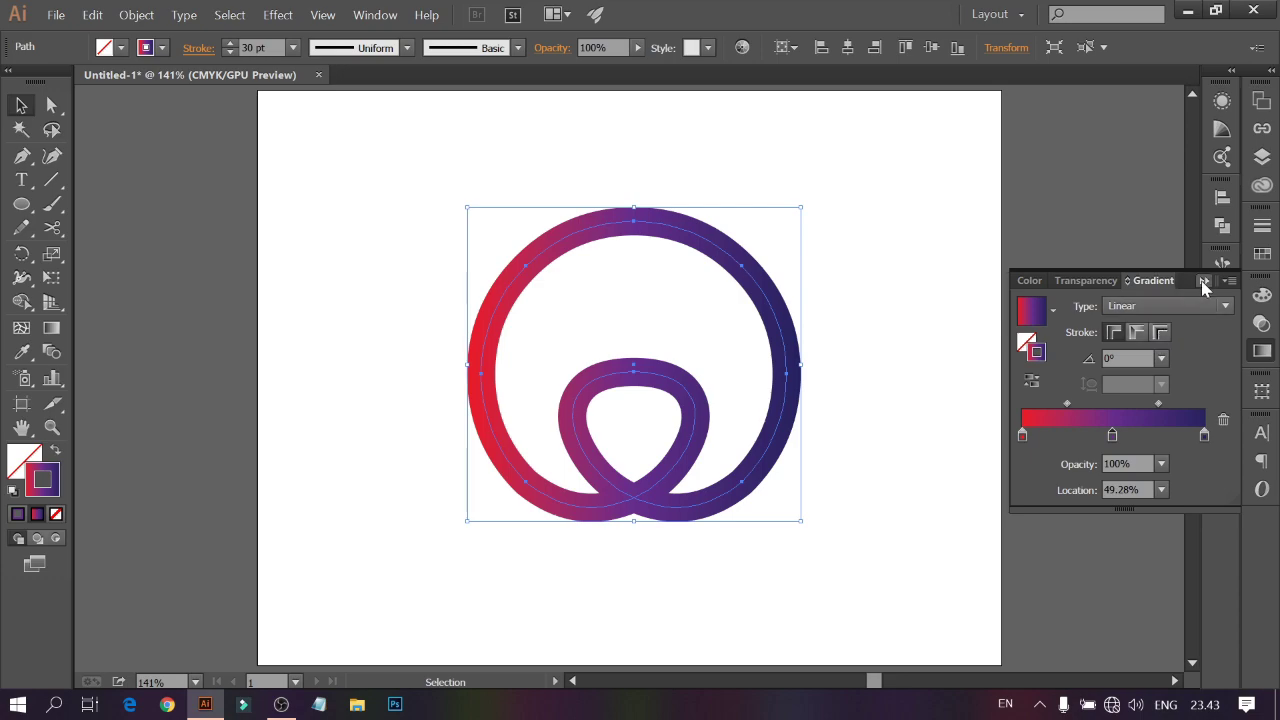
left_click(1203, 282)
left_click(900, 380)
left_click_drag(483, 218, 777, 382)
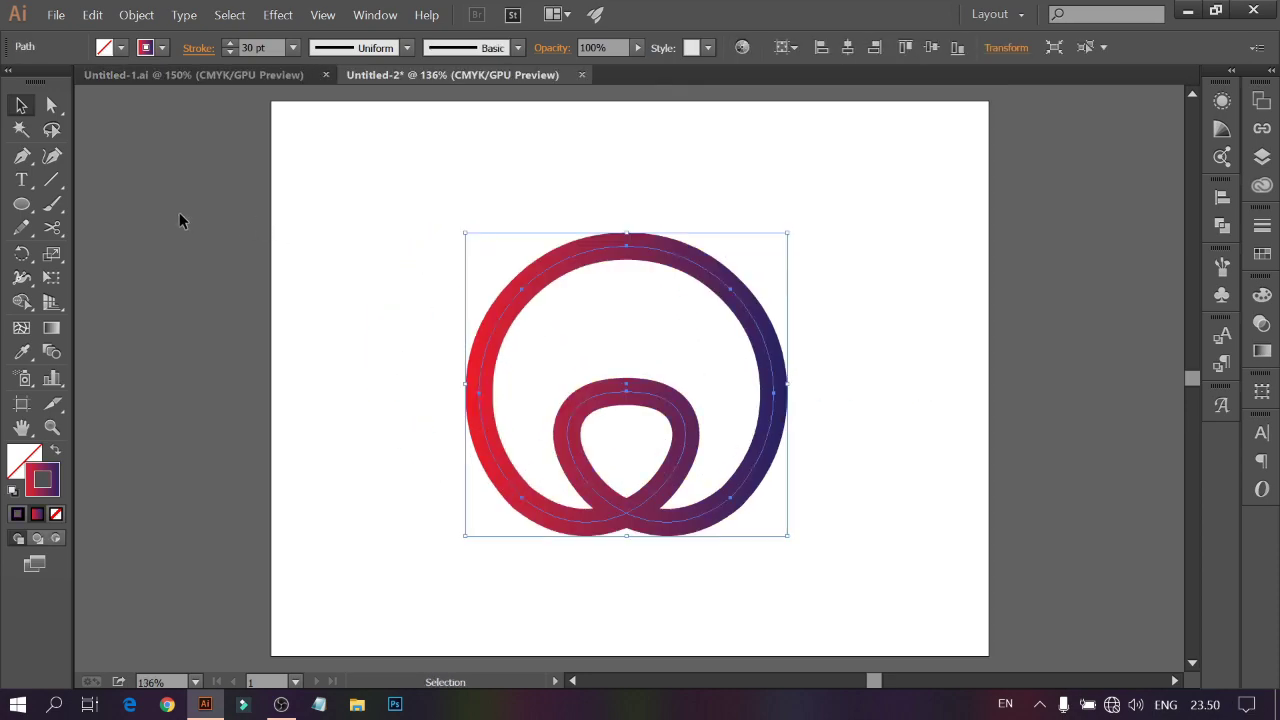
Draw a circle slightly larger than the looped ring and nudge it down until it is centred around the ring.
left_click_drag(21, 204, 90, 254)
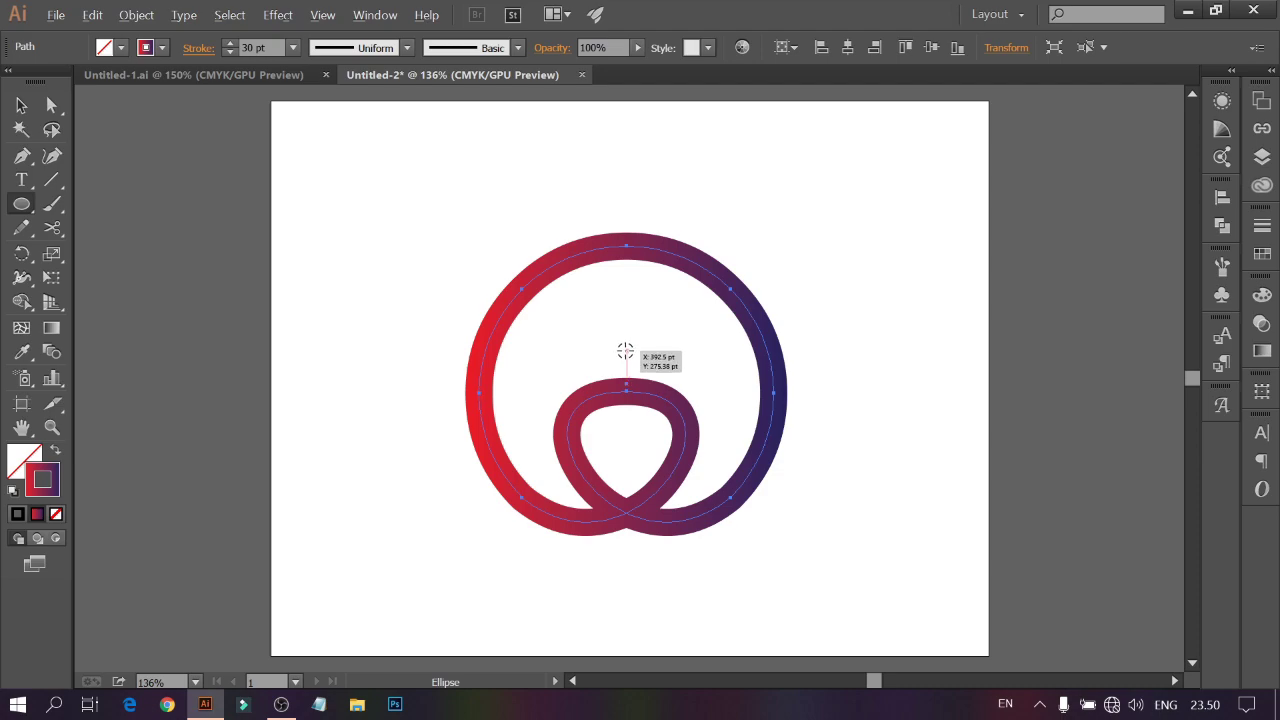
left_click_drag(626, 350, 793, 532)
key("Down")
key("Down")
key("Down")
key("Down")
key("Down")
key("Down")
key("Down")
key("Down")
key("Down")
key("Down")
key("Down")
key("Down")
key("Down")
key("Down")
key("Down")
key("Down")
key("Down")
key("Down")
key("Down")
key("Down")
key("Down")
key("Down")
key("Down")
key("Down")
key("Down")
key("Down")
key("Down")
key("Down")
key("v")
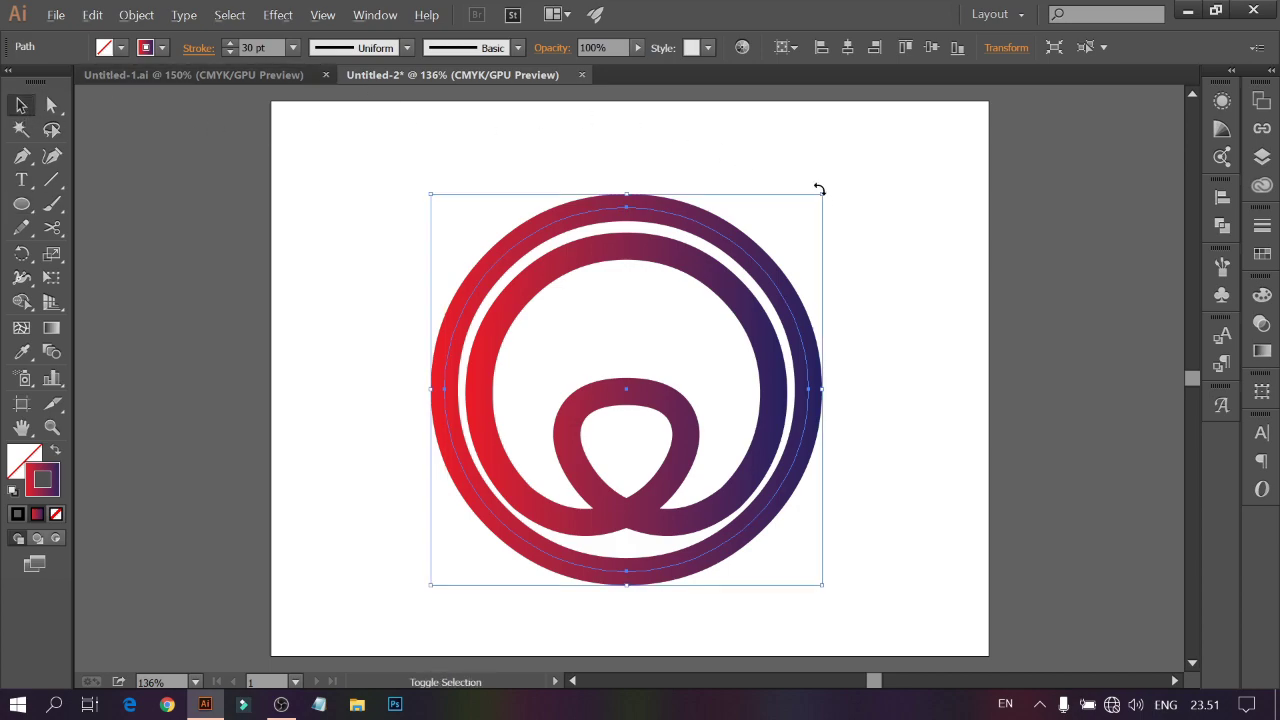
Shrink the circle about its centre to fit inside the outer ring and set its stroke weight to 1 pt.
left_click_drag(819, 202, 750, 284)
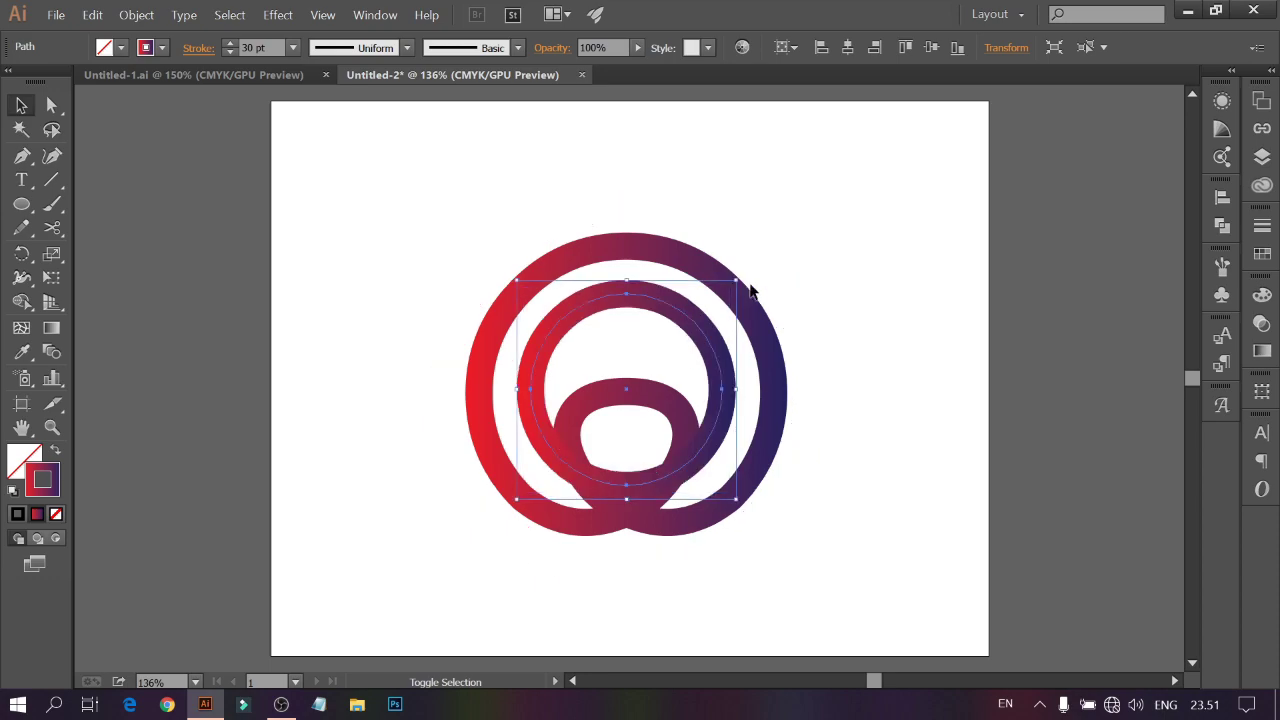
left_click(252, 47)
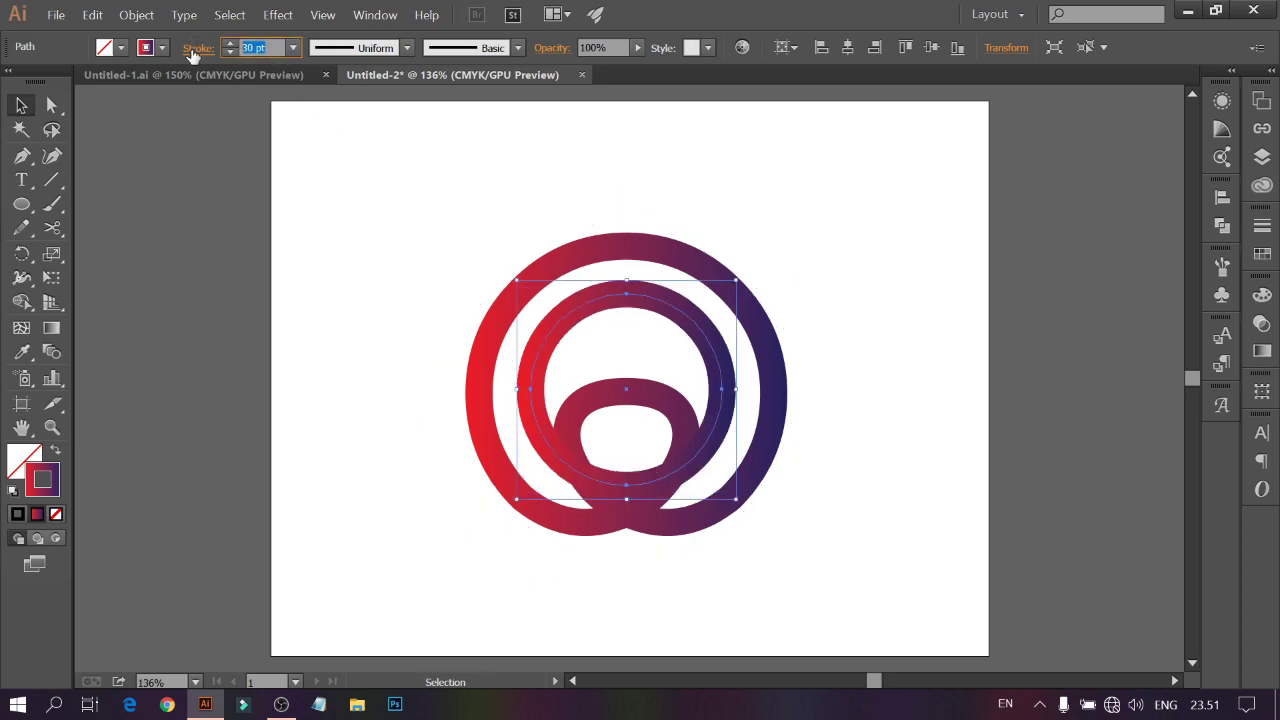
type("1")
key("Return")
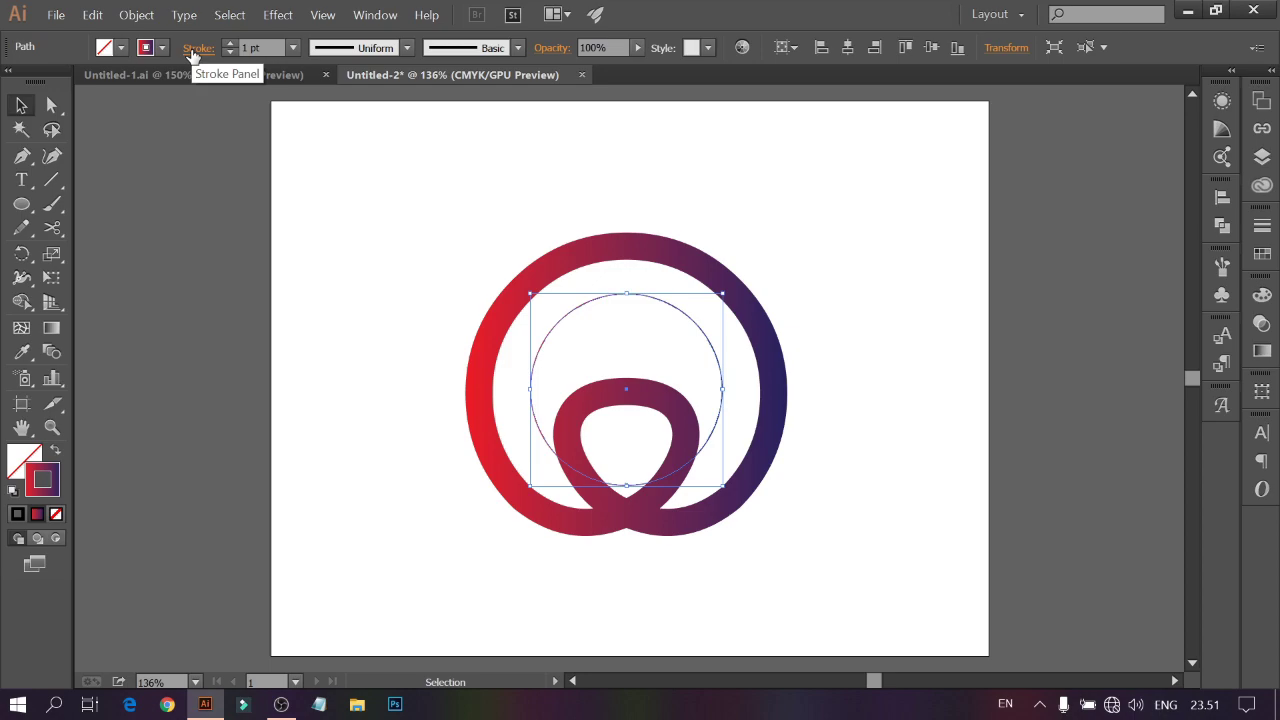
Cut the thin circle at its left and right anchor points and delete the lower half.
left_click(53, 228)
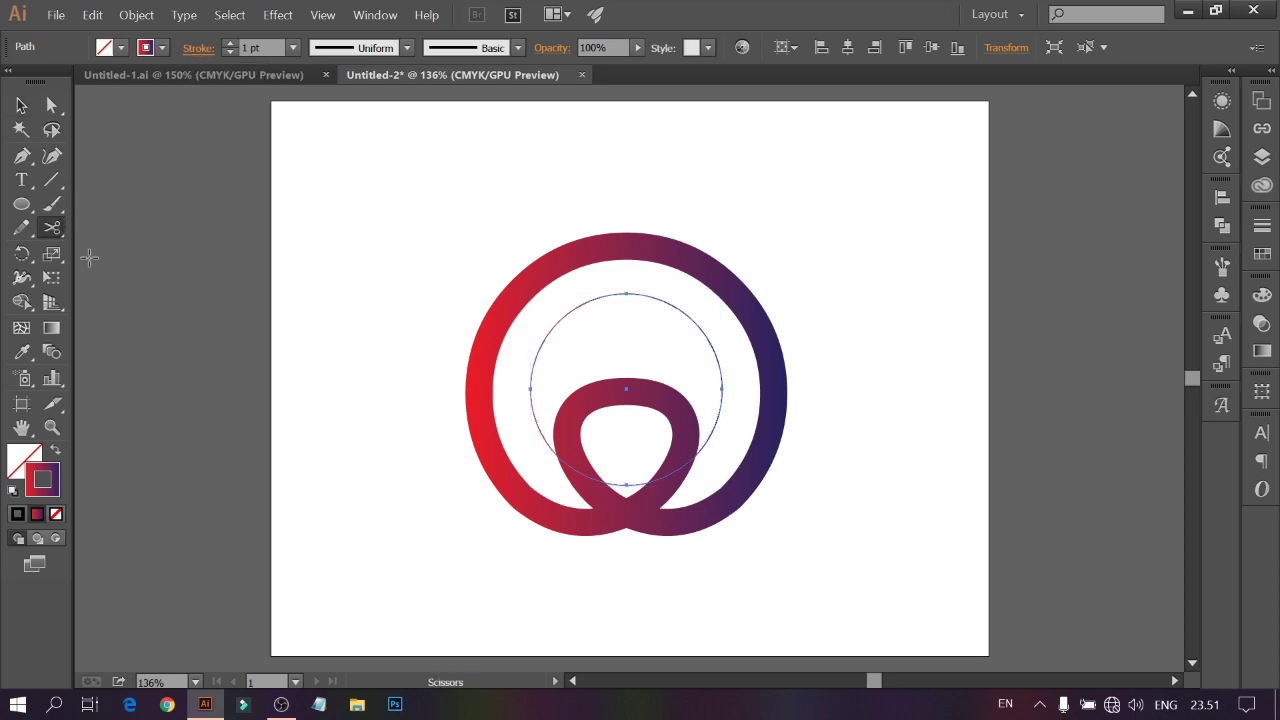
left_click(530, 388)
left_click(720, 388)
left_click(21, 105)
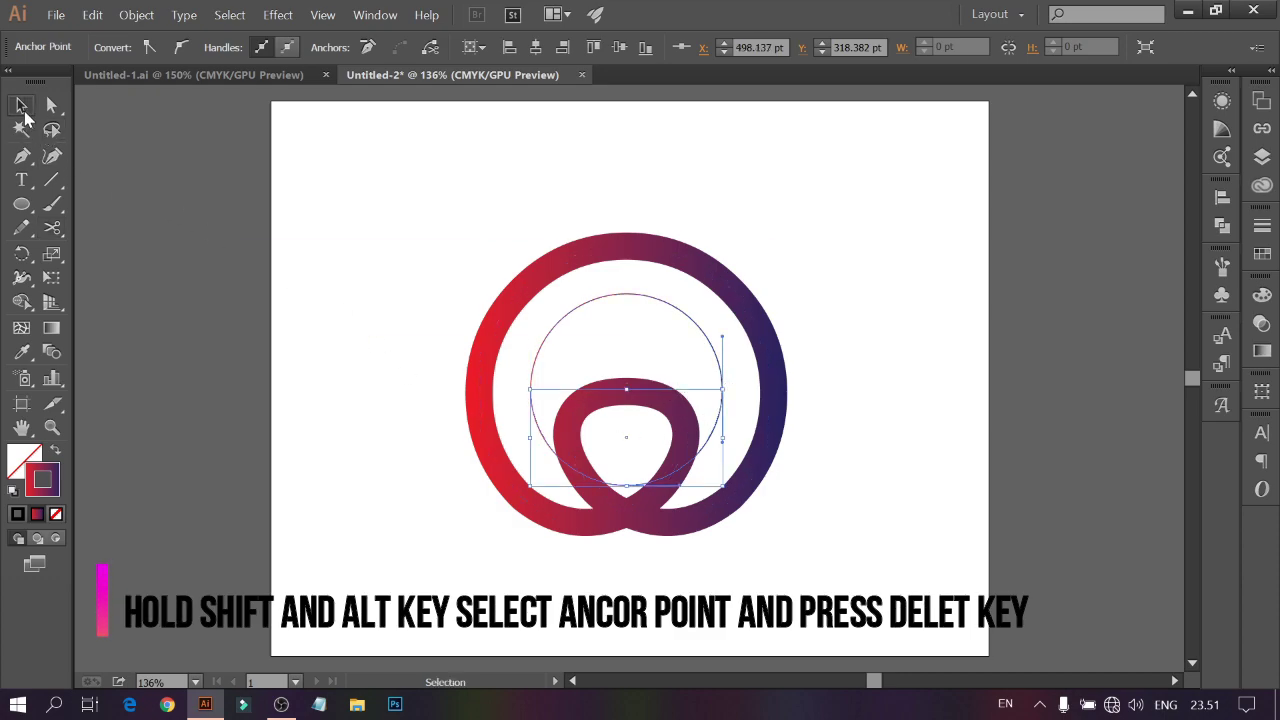
key("Delete")
Add the path text "Logo Text" along the thin half-circle arc.
left_click(21, 180)
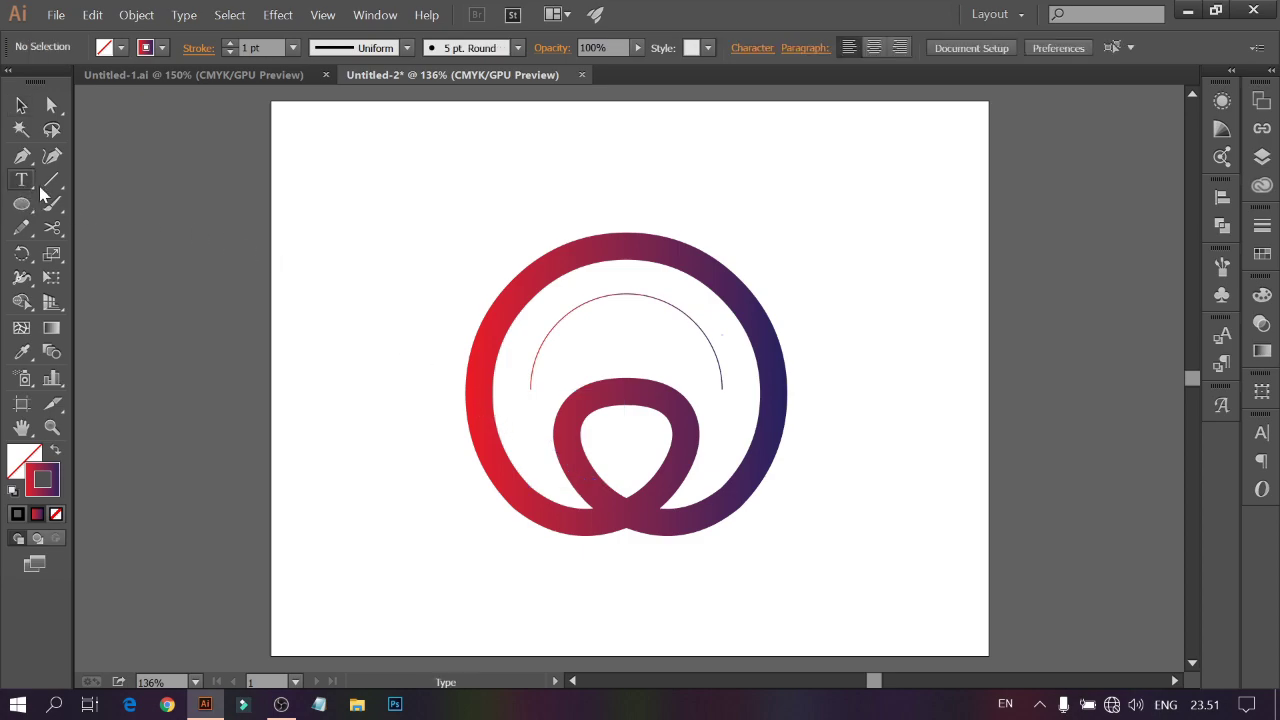
left_click(618, 293)
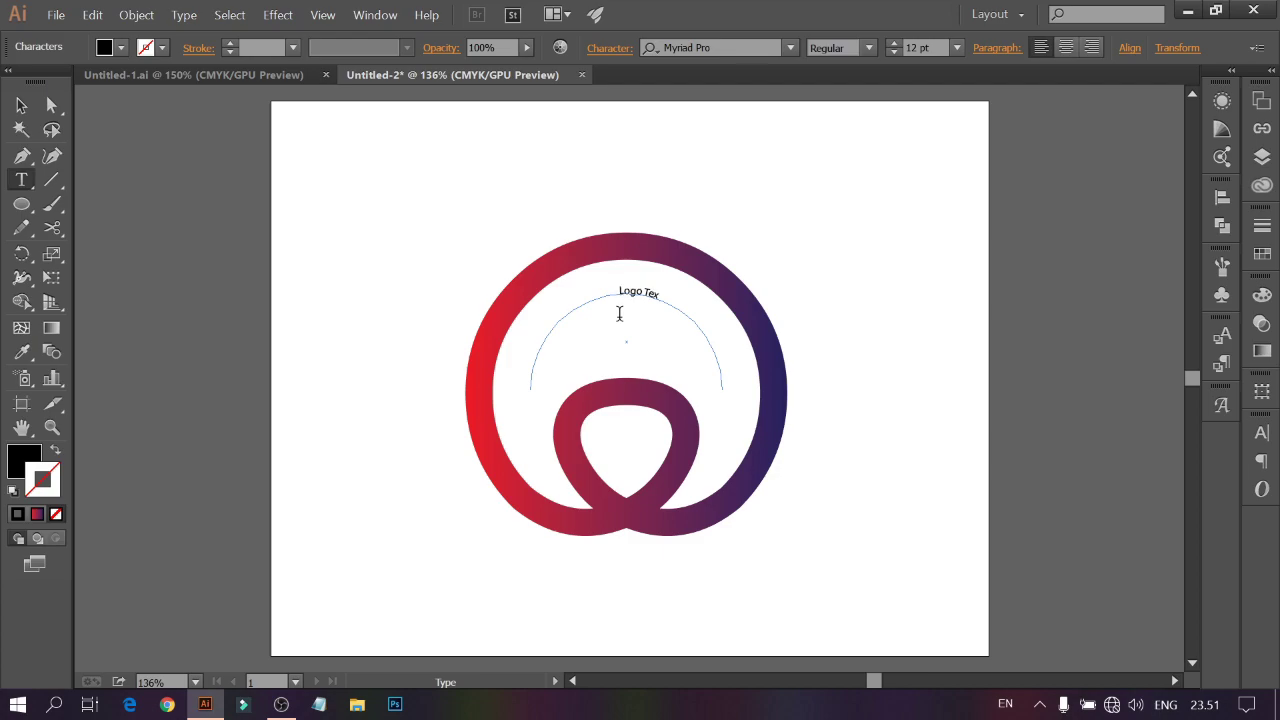
left_click(21, 105)
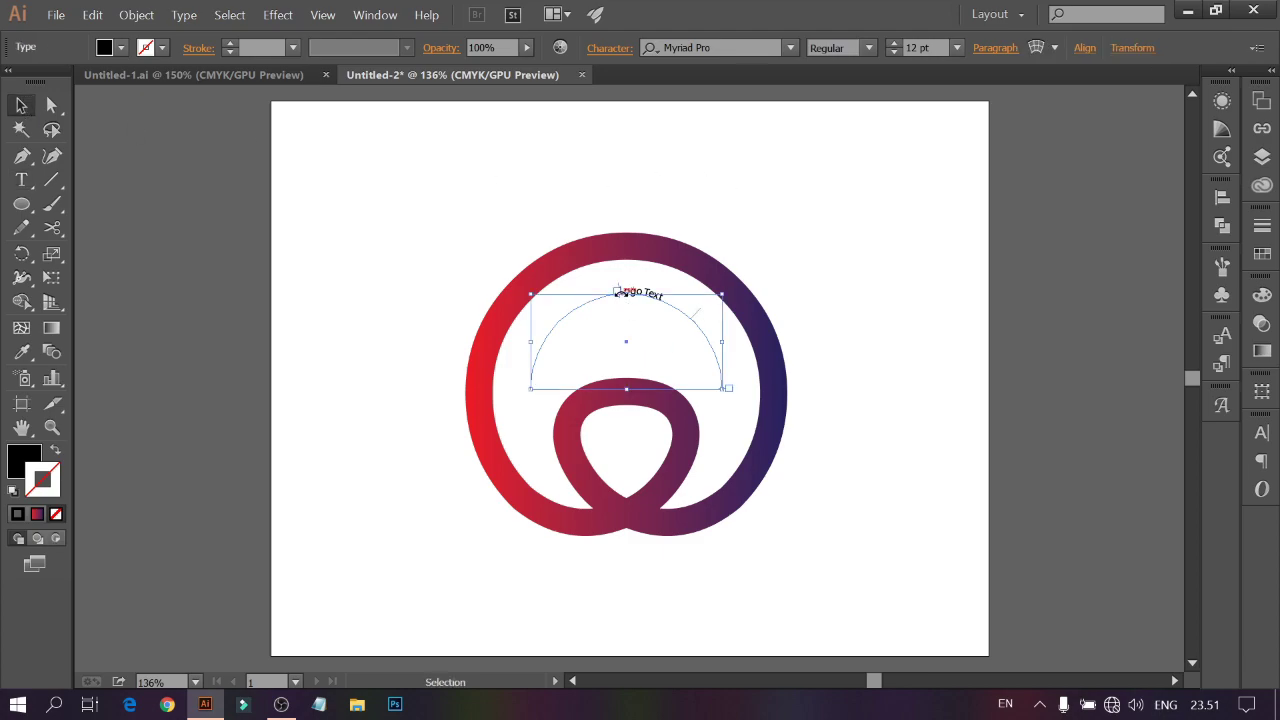
Move the start of the path text to the arc's left end and set the font size to 29 pt.
left_click_drag(618, 292, 552, 400)
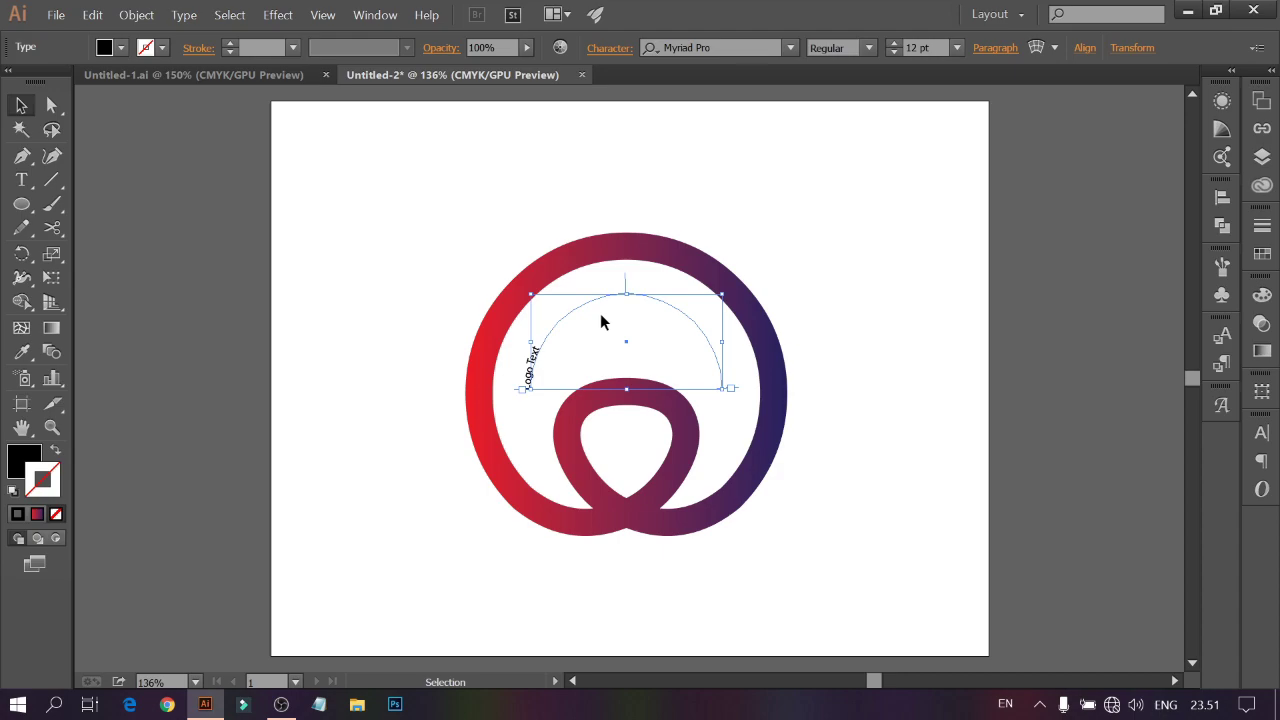
left_click(895, 43)
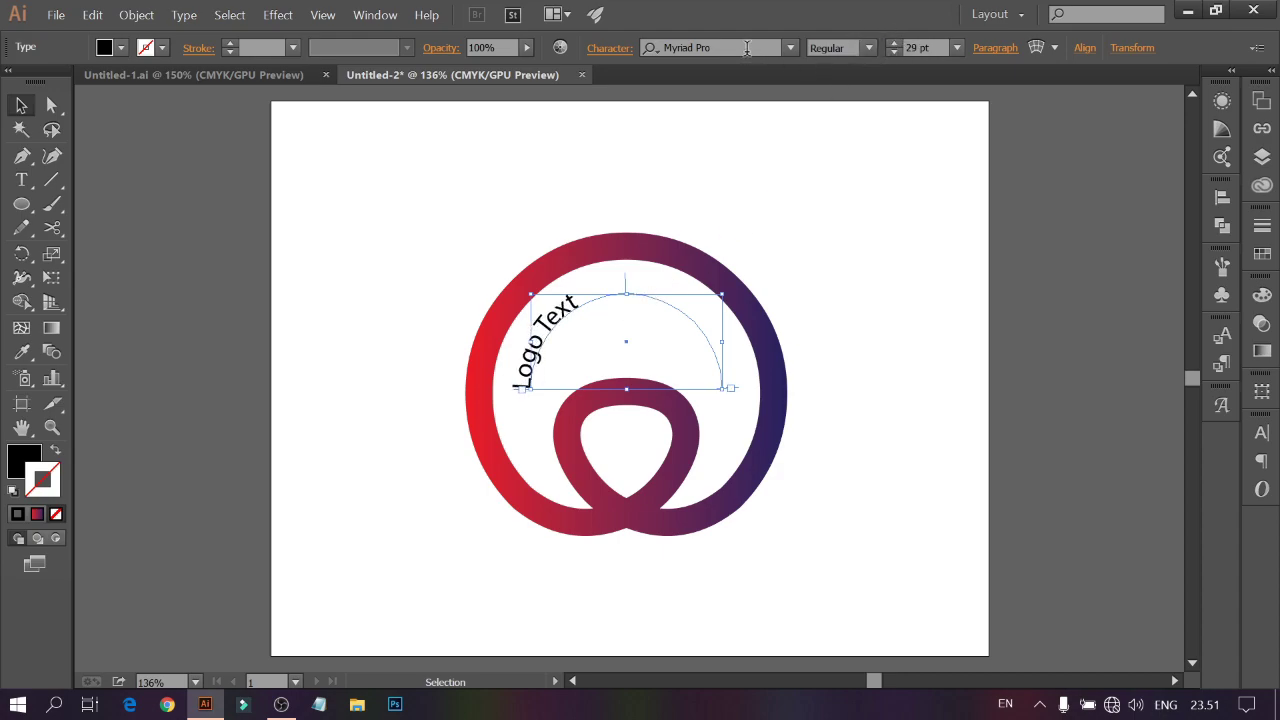
Set the path text's alignment to the path to Center in the Type on a Path options.
left_click(184, 16)
mouse_move(420, 191)
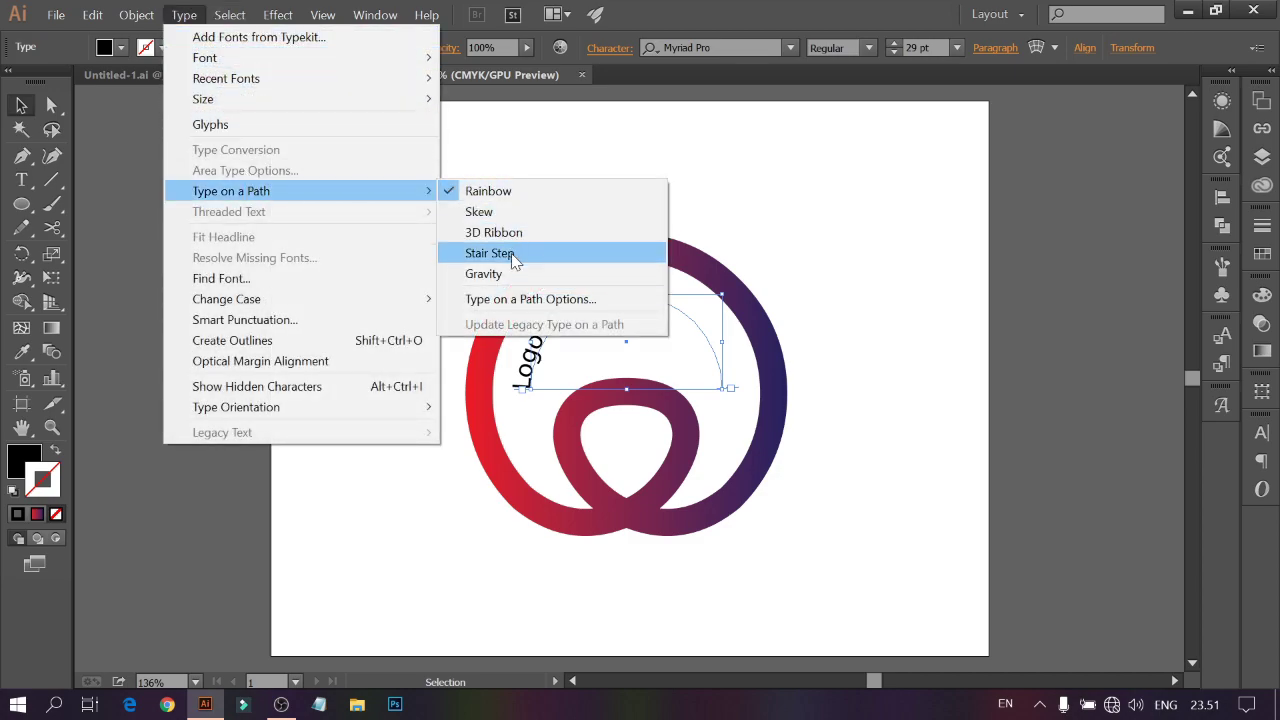
left_click(510, 299)
left_click_drag(403, 260, 990, 162)
left_click(970, 229)
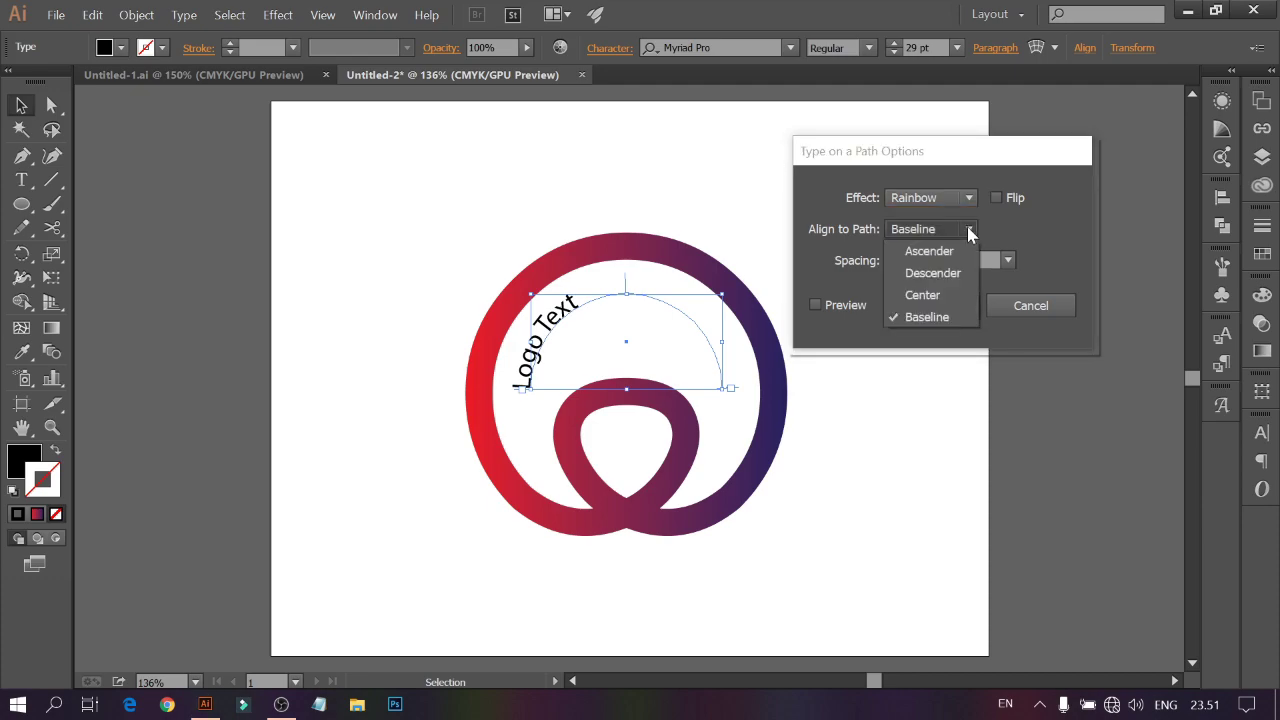
left_click(928, 294)
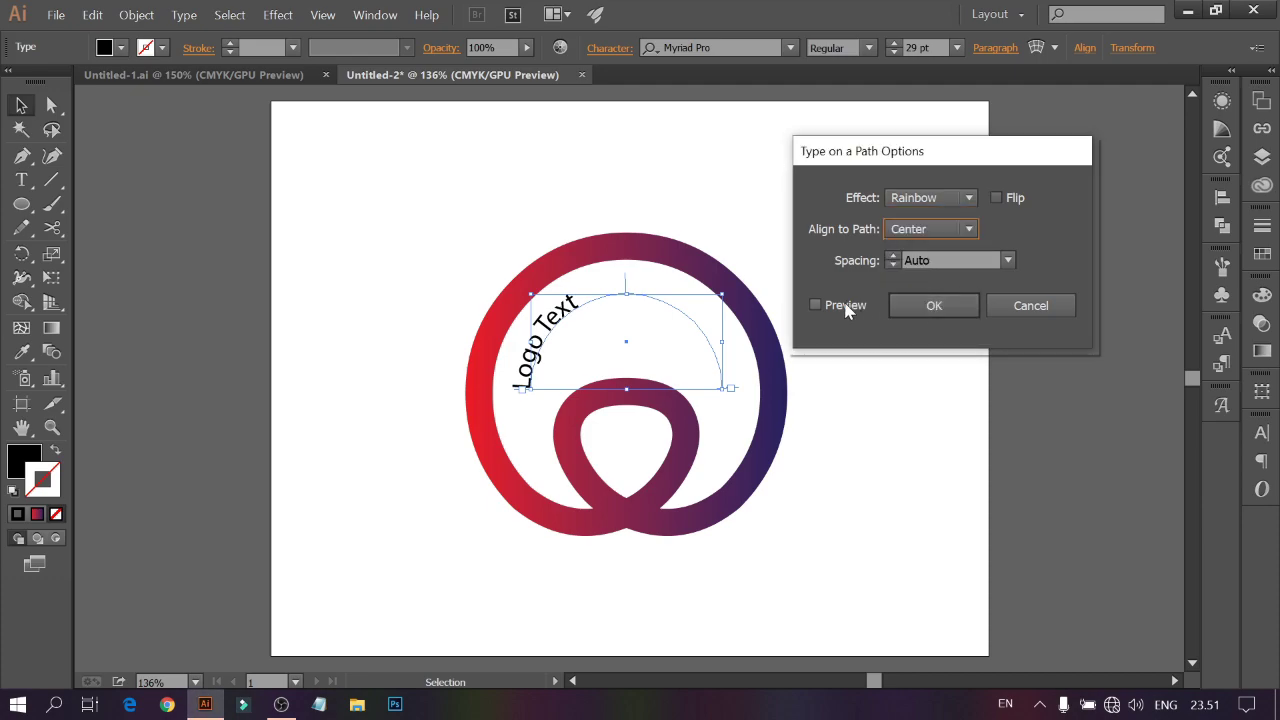
left_click(846, 308)
left_click(924, 304)
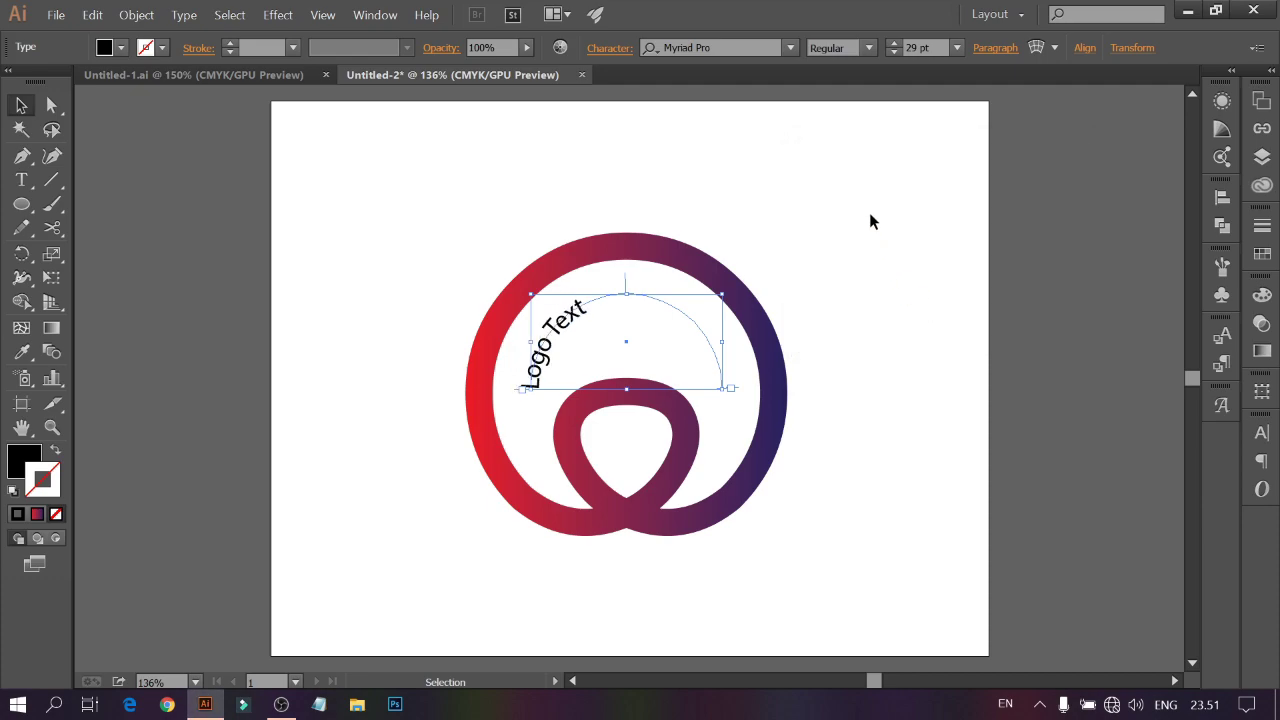
Centre-align the text along the arc and move the ring and text together slightly right and up.
left_click(996, 48)
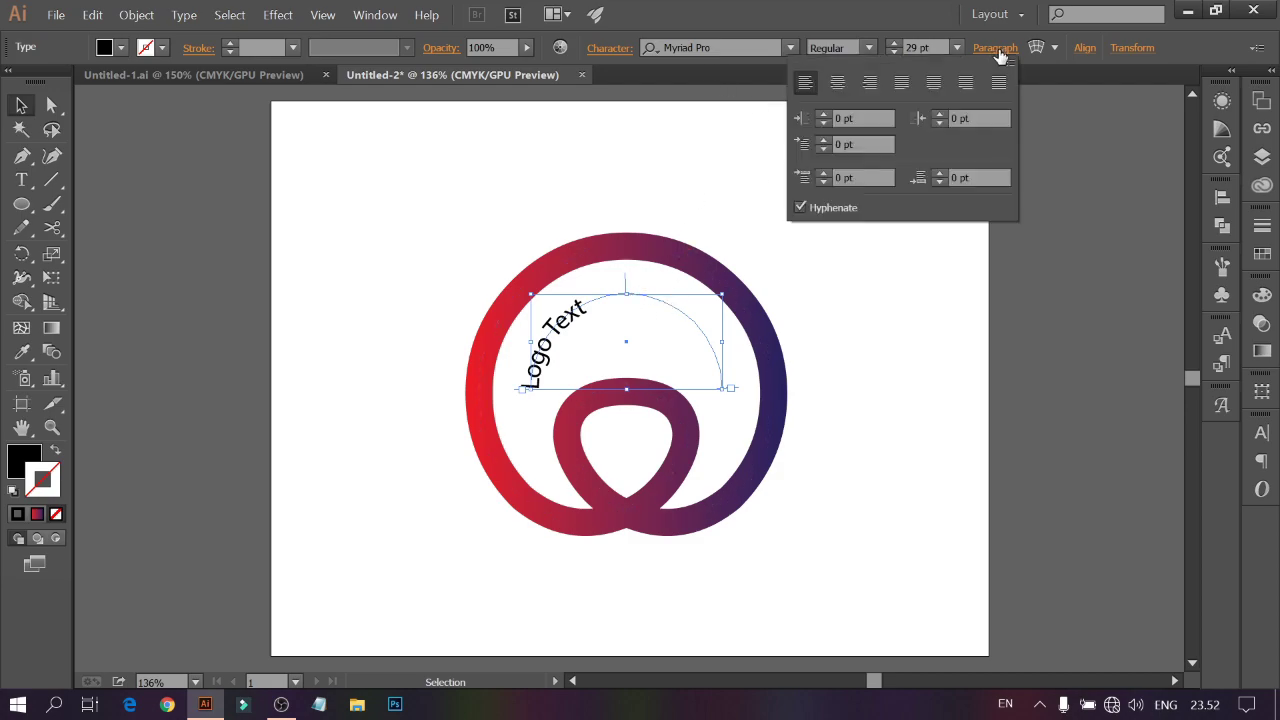
left_click(843, 83)
left_click(552, 210)
left_click_drag(552, 210, 770, 390)
mouse_move(741, 320)
left_mouse_down()
mouse_move(627, 233)
mouse_move(763, 372)
mouse_move(729, 317)
left_mouse_up()
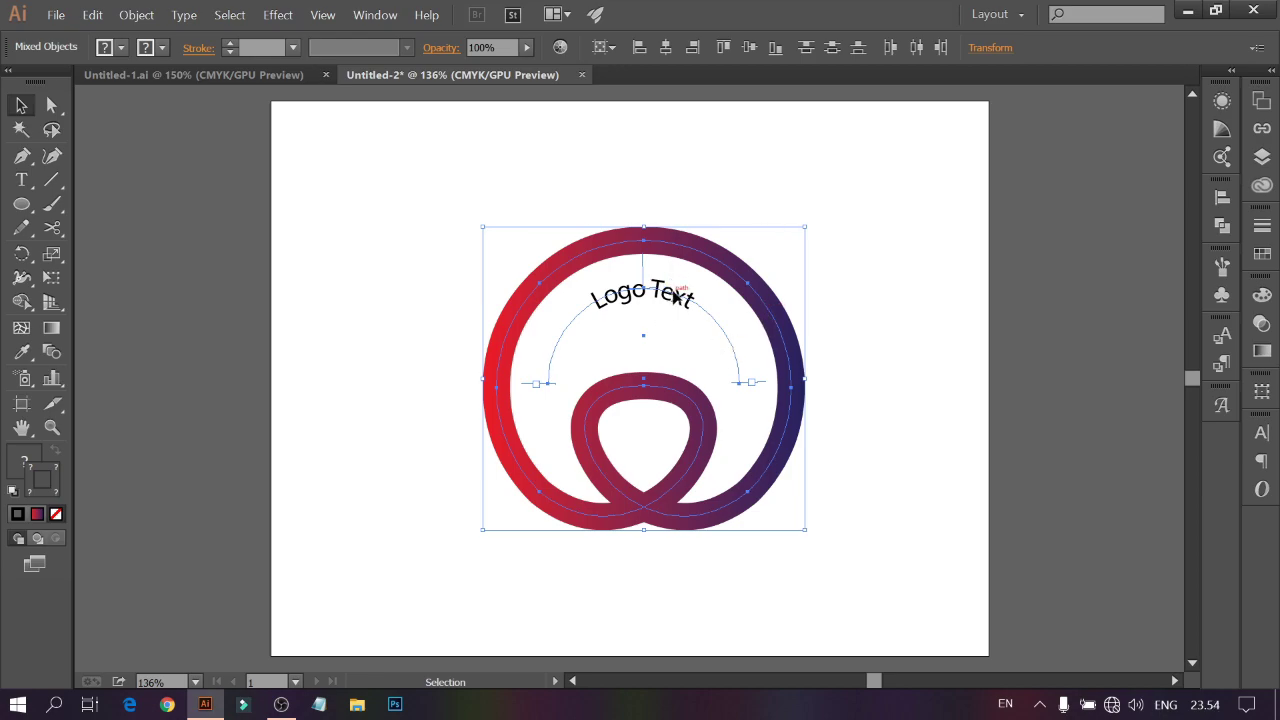
Select only the arc text and set its font size to 48 pt.
left_click(689, 286)
left_click(682, 305)
left_click(893, 43)
left_click(893, 44)
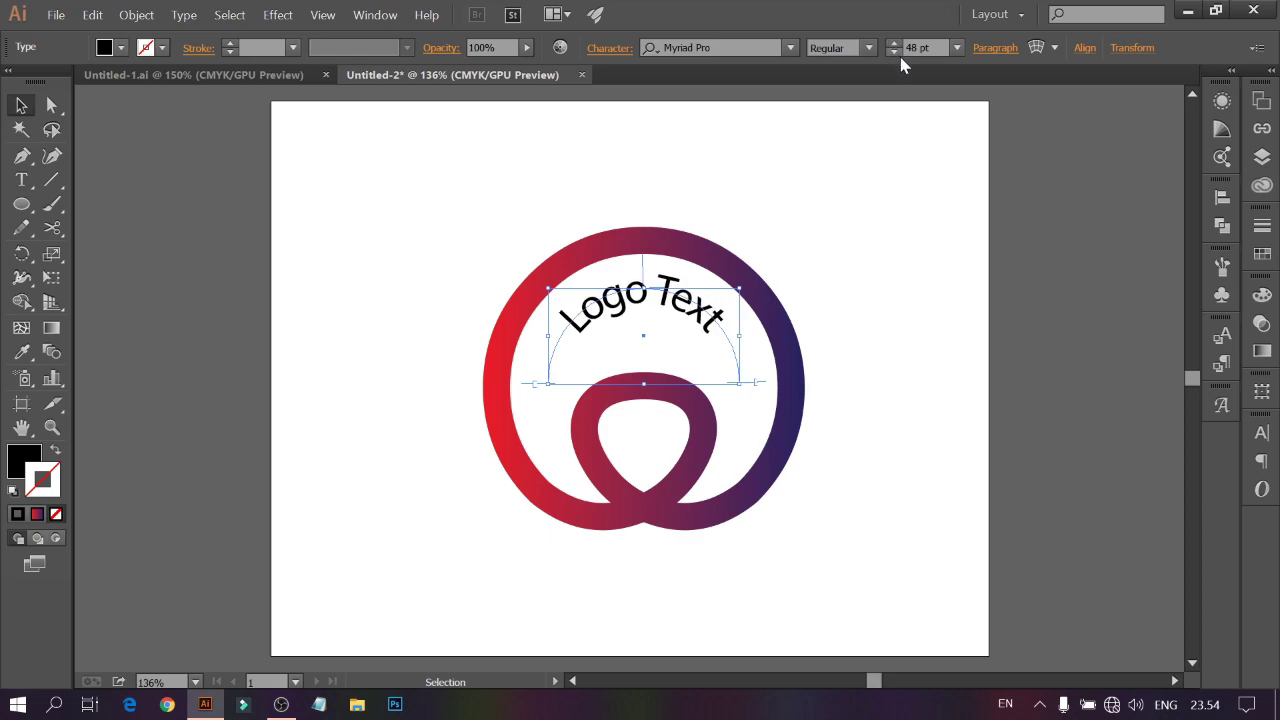
Change the arc text's font to OCR A Extended.
left_click(790, 47)
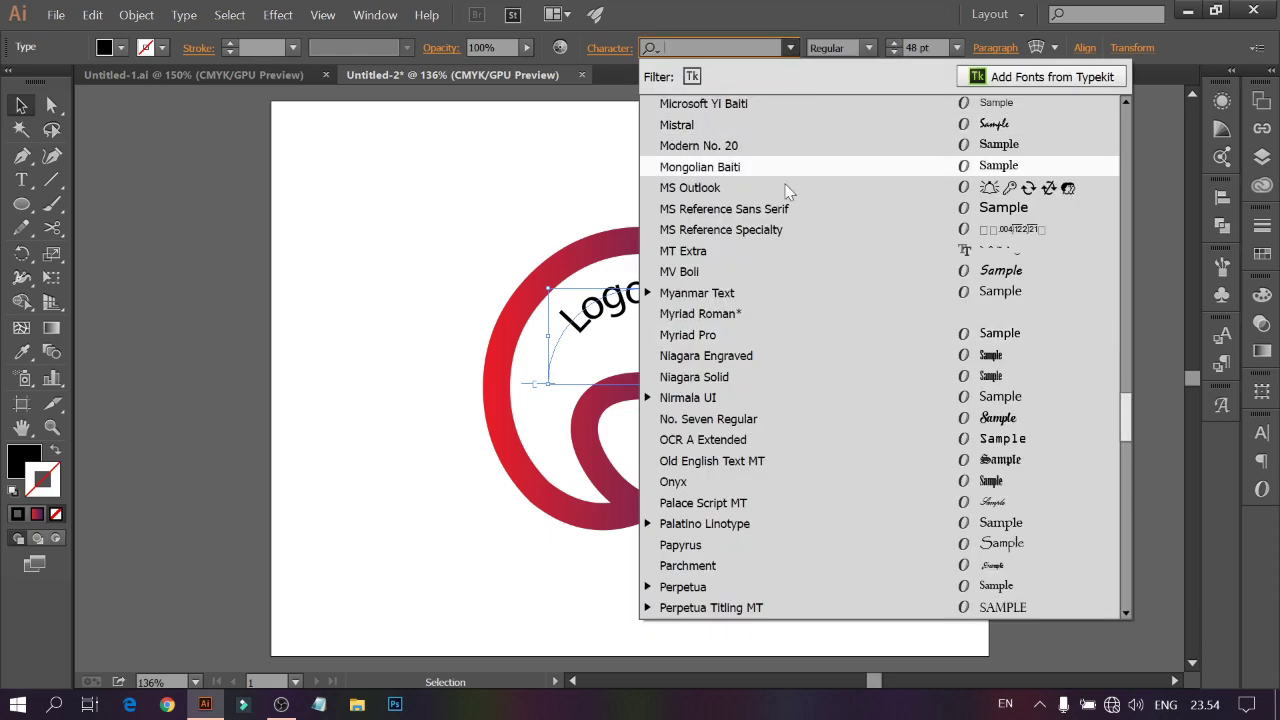
left_click(1005, 438)
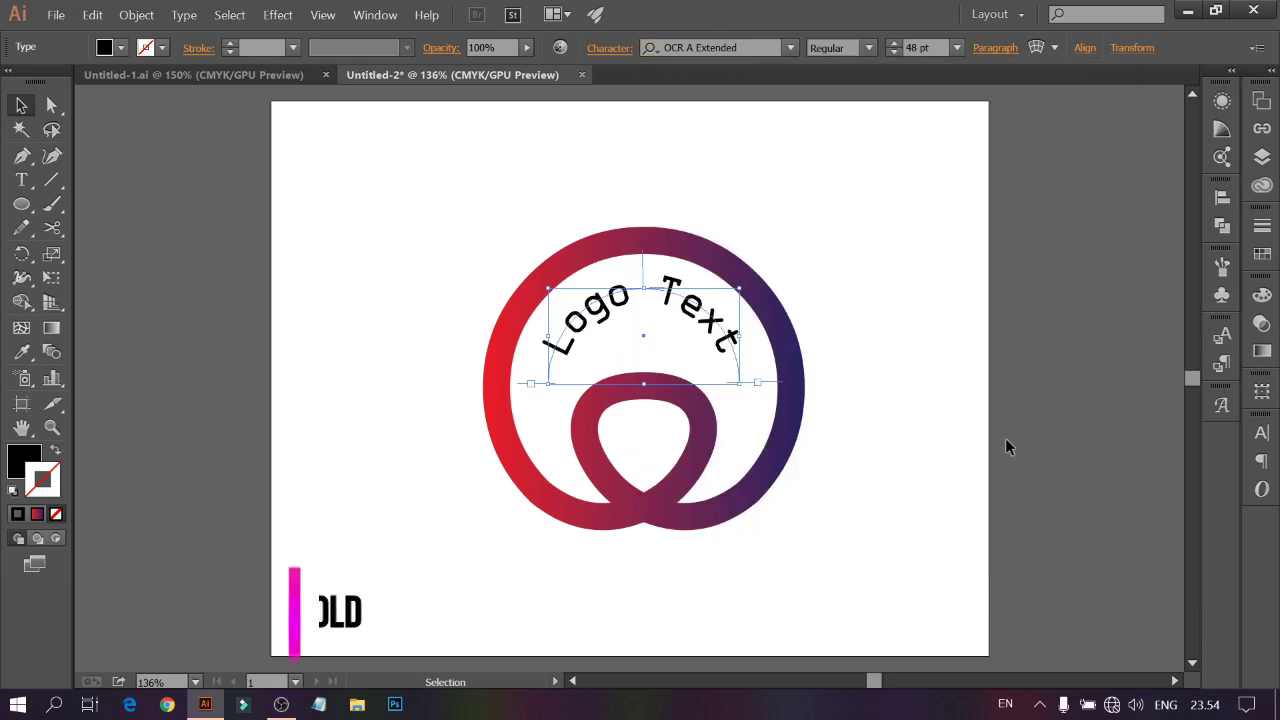
Change the arc text's font to QUARTZO Bold and deselect it.
left_click(790, 47)
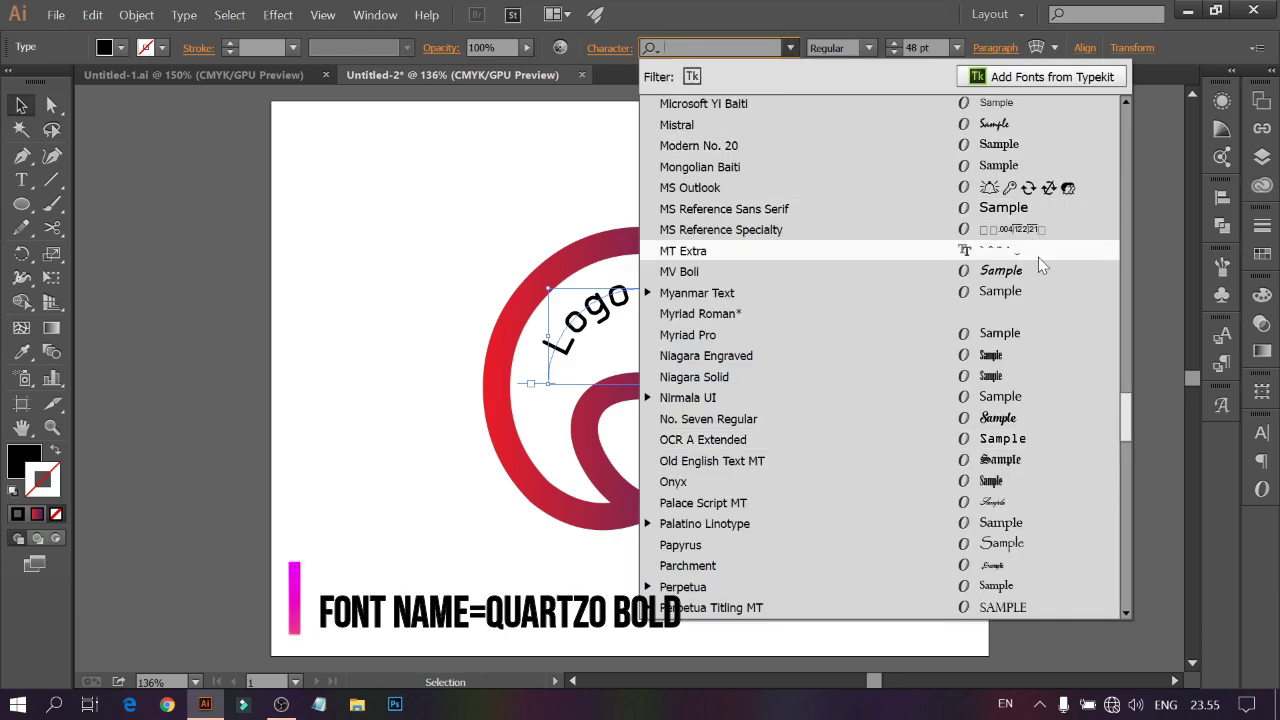
scroll(1038, 260, "down", 10)
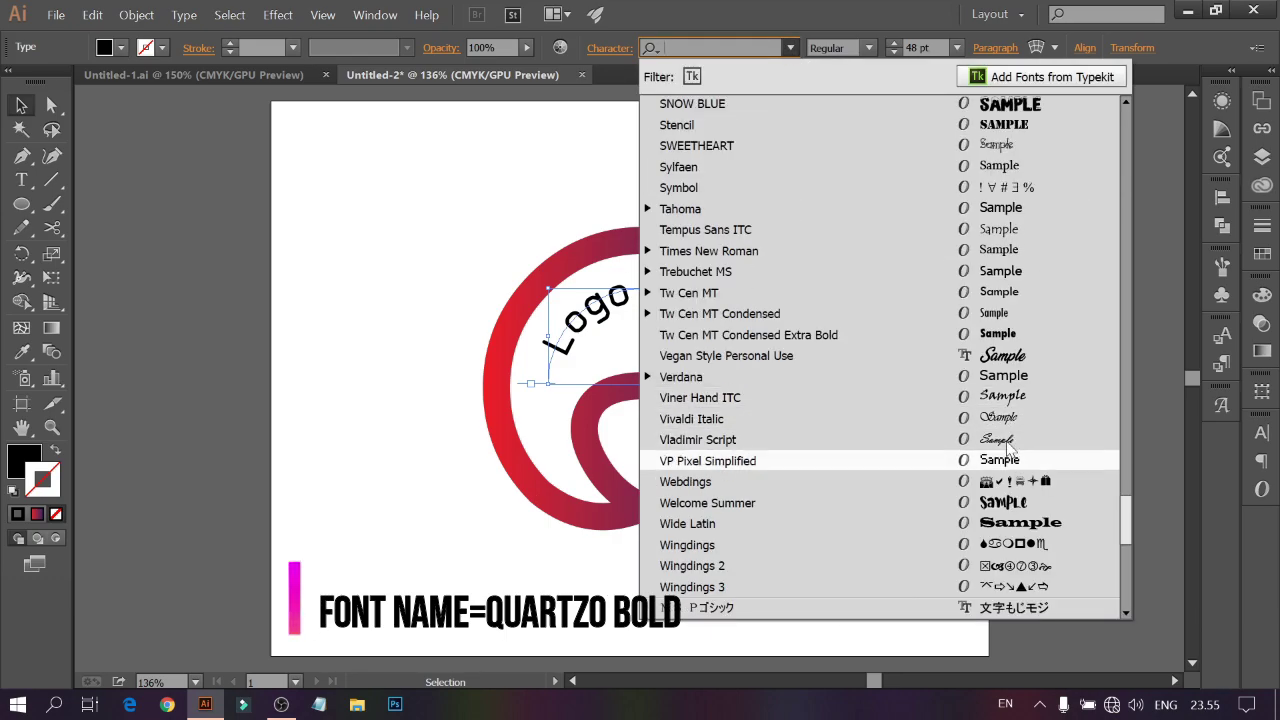
scroll(993, 327, "up", 15)
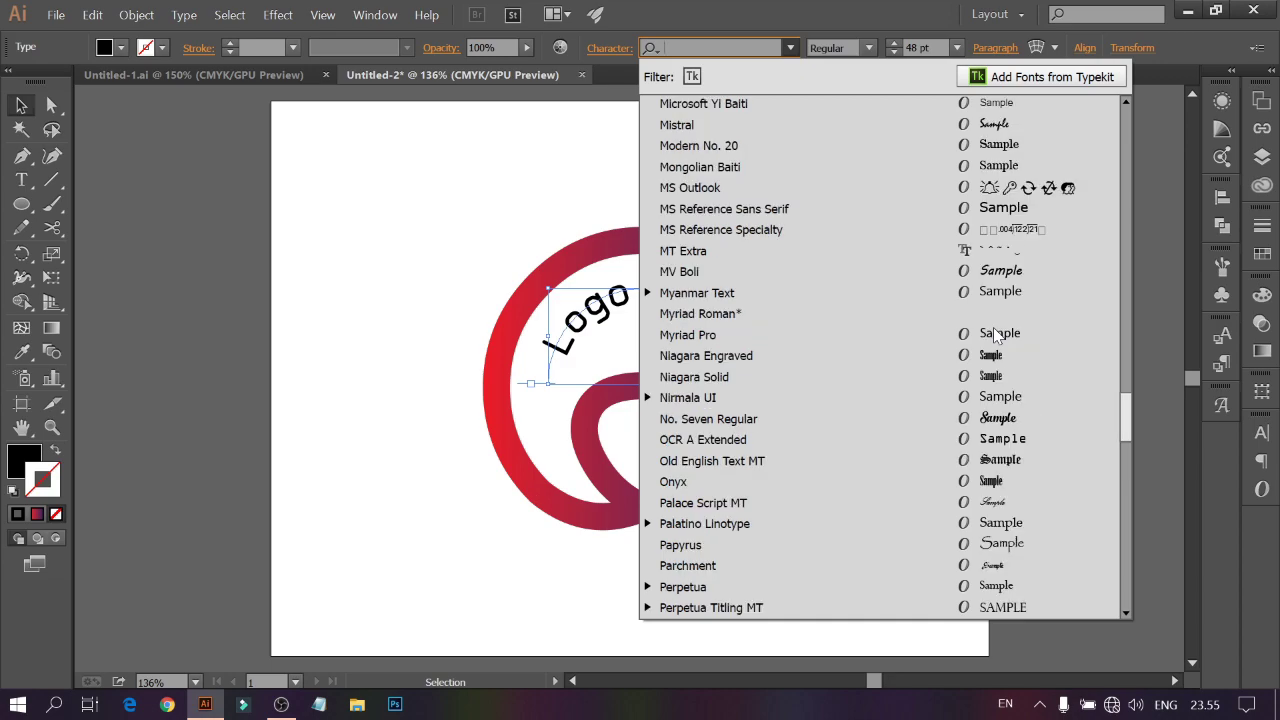
scroll(1030, 385, "down", 4)
left_click(1010, 434)
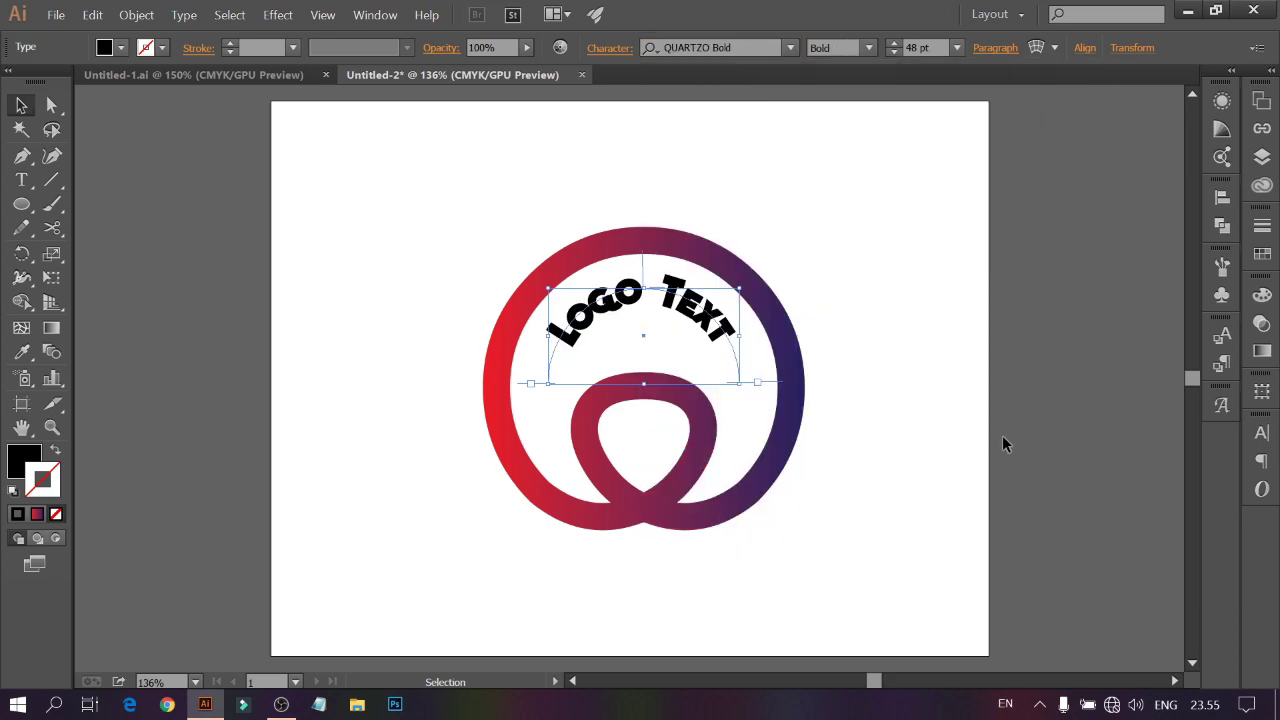
left_click(1002, 435)
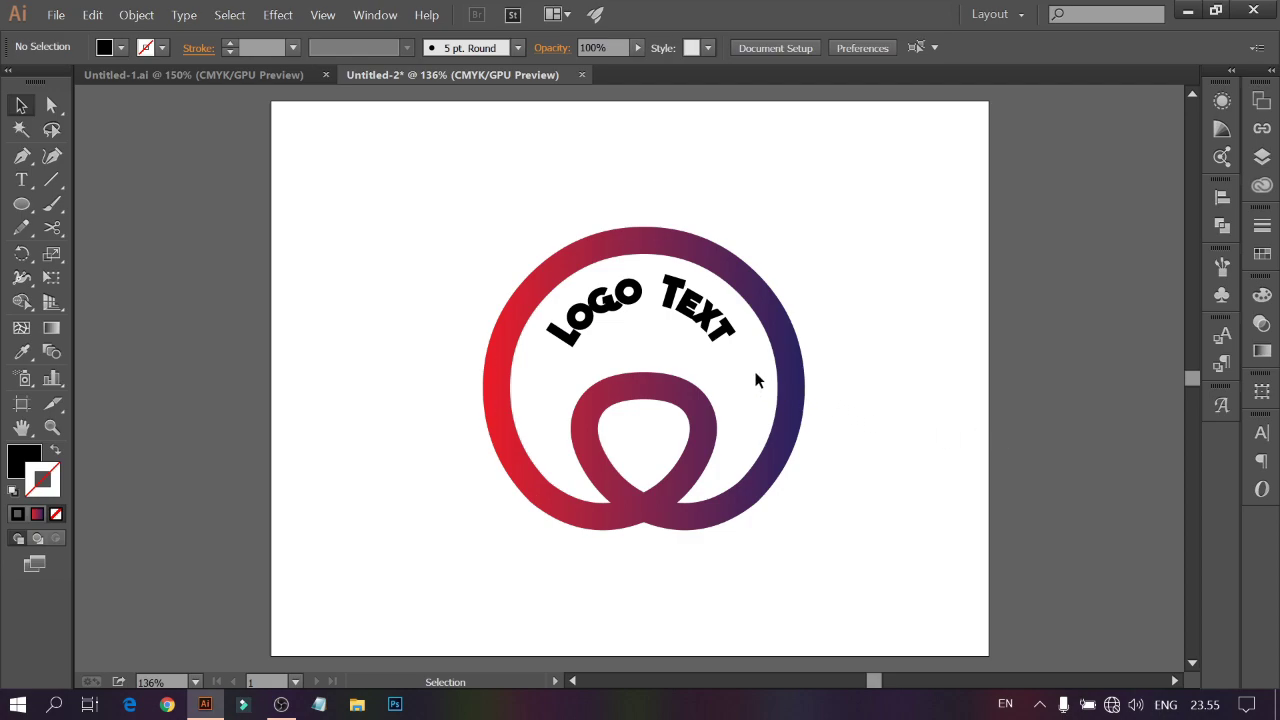
Select the arc text and set its font size to 50 pt.
left_click(726, 334)
left_click(869, 48)
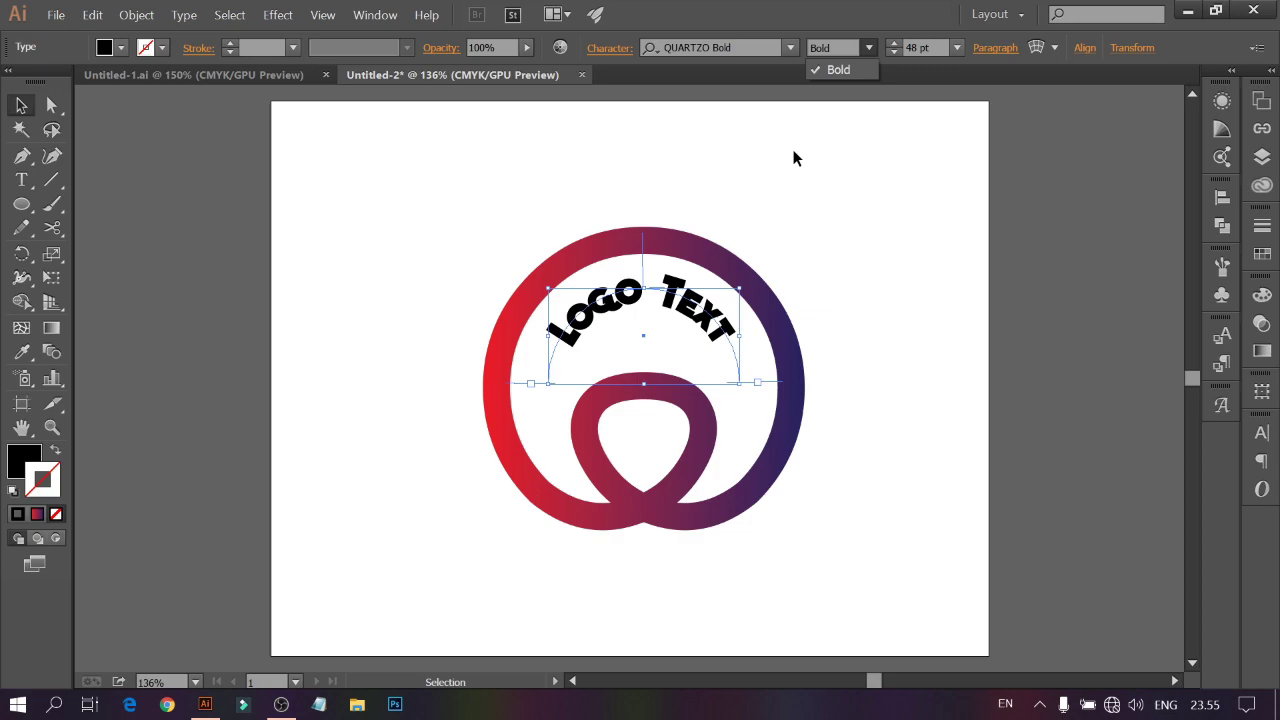
left_click(893, 43)
left_click(893, 43)
left_click(893, 43)
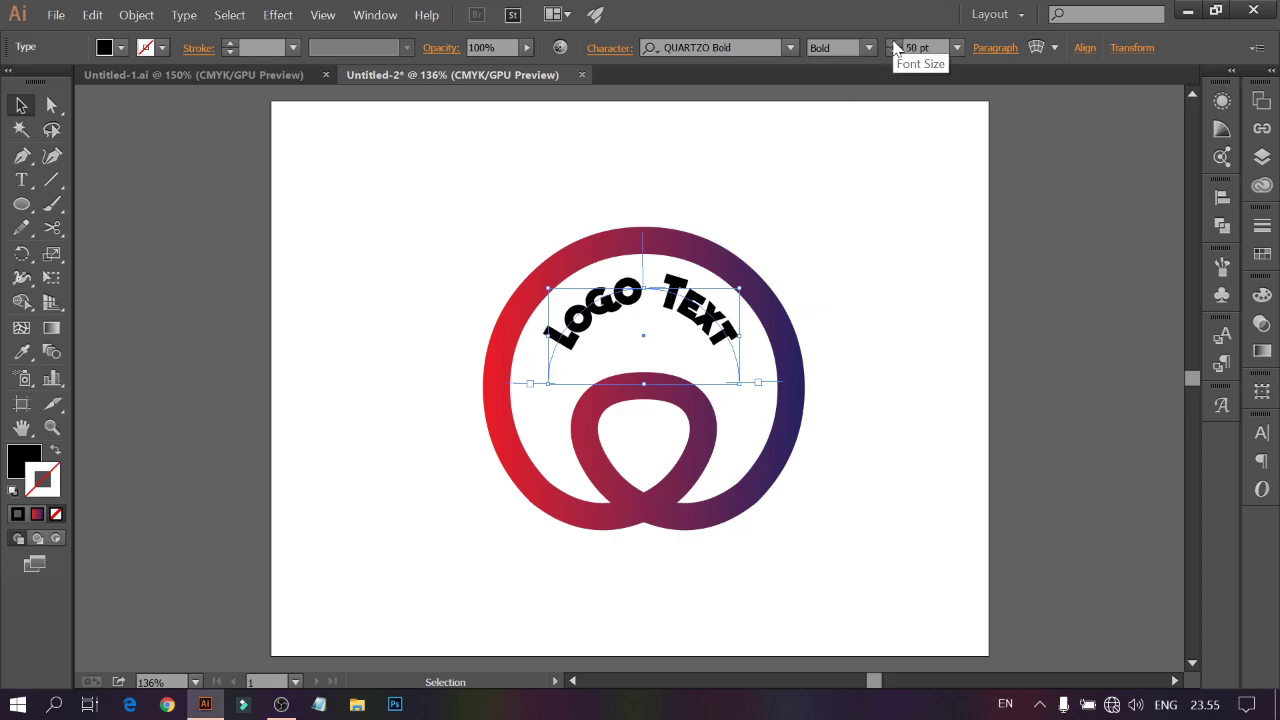
Widen the letter spacing of the arc text by setting its tracking to 87.
left_click(1262, 432)
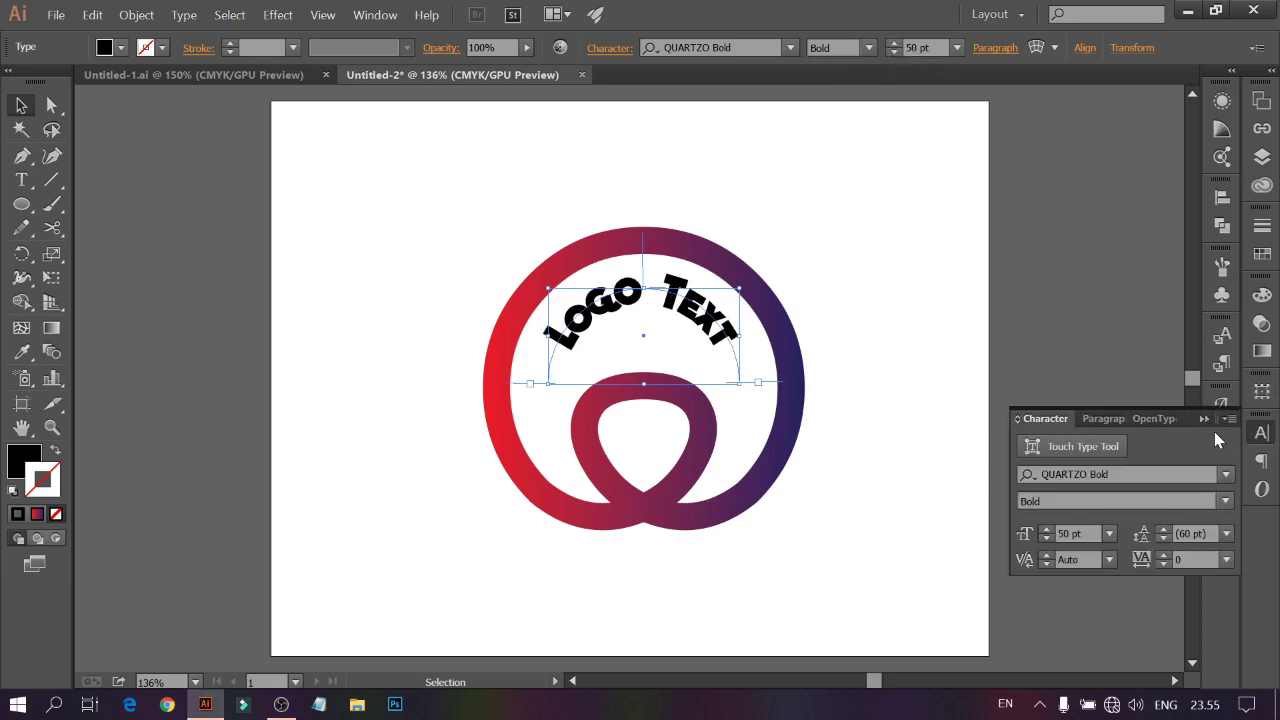
left_click(1163, 555)
left_click(1163, 555)
left_click(1163, 555)
left_click(1163, 555)
left_click(1163, 555)
left_click(1163, 555)
left_click(1163, 555)
left_click(1163, 555)
left_click(1163, 555)
left_click(1163, 555)
left_click(1163, 555)
left_click(1163, 555)
left_click(1163, 555)
left_click(1163, 555)
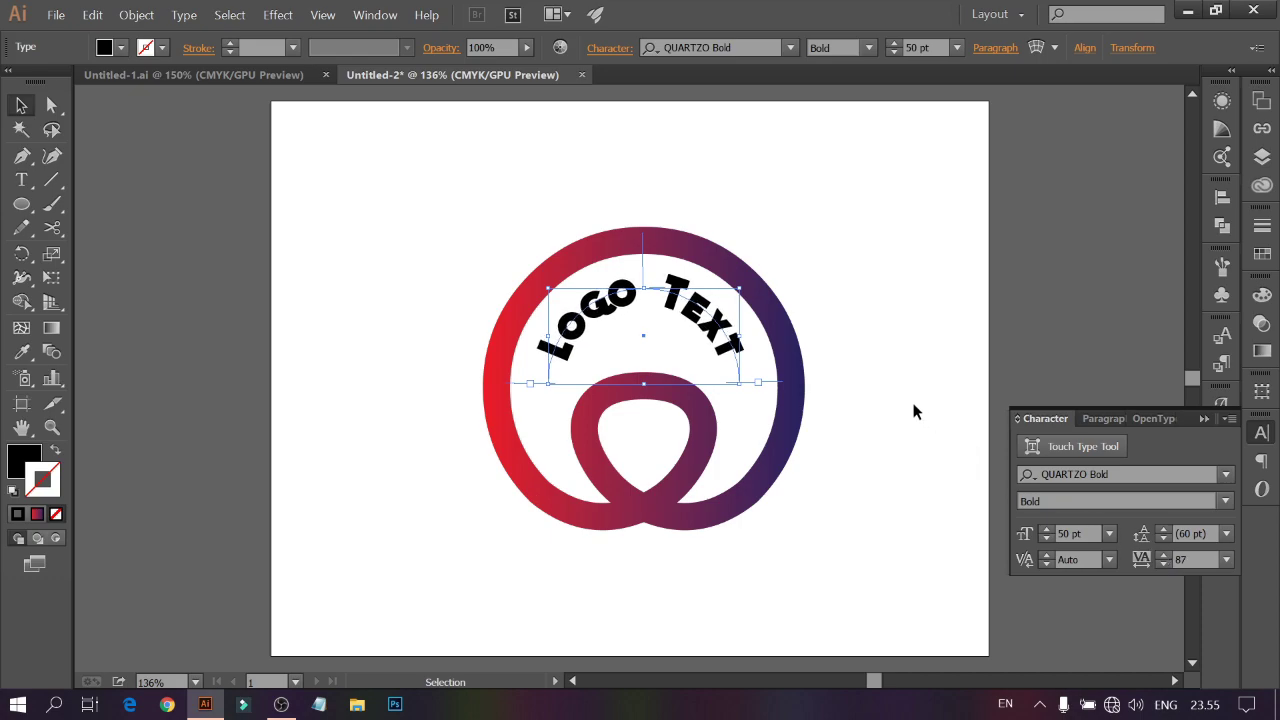
left_click(884, 389)
Try progressively darker grey swatches on the arc text and leave its fill at a medium grey.
left_click(742, 345)
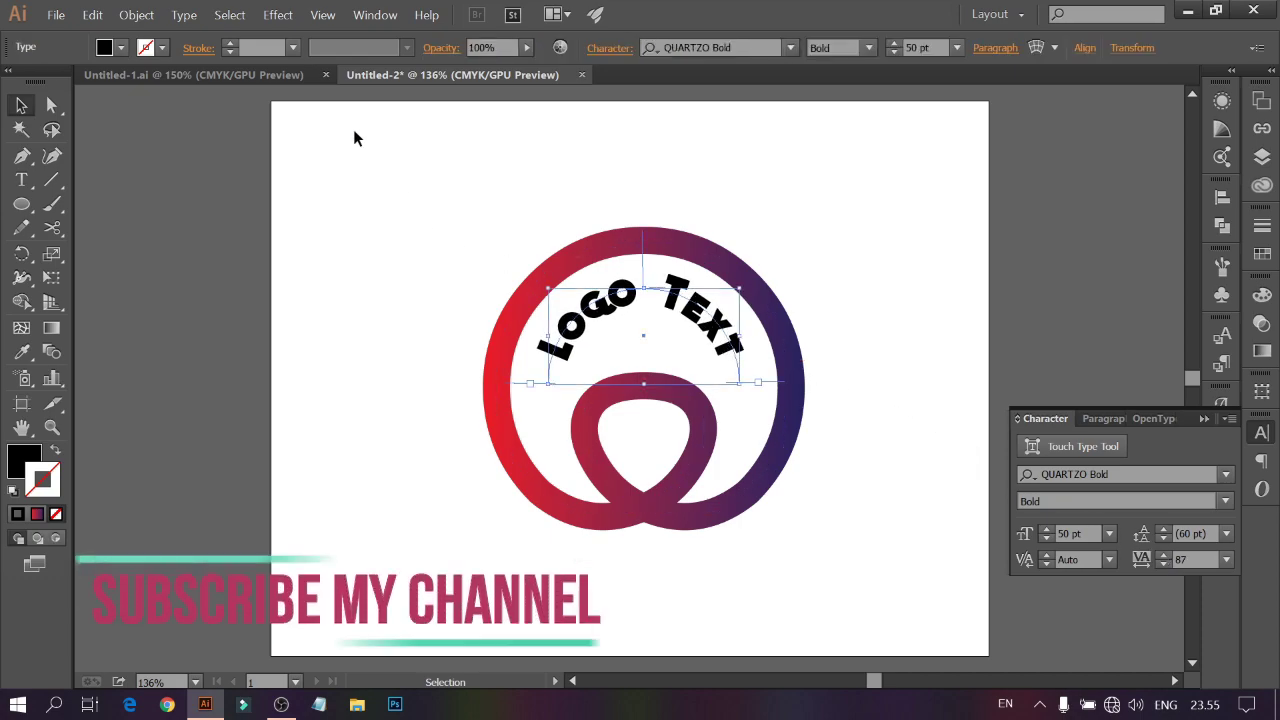
left_click(121, 48)
left_click(153, 140)
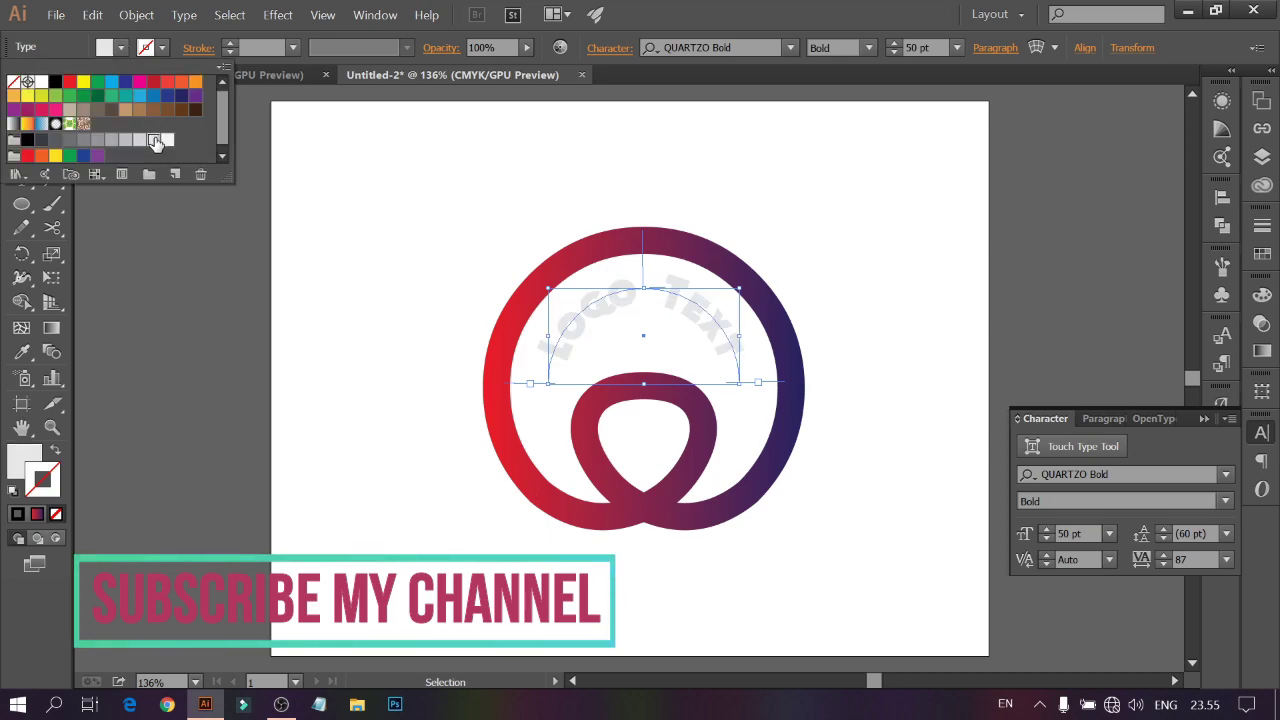
left_click(139, 140)
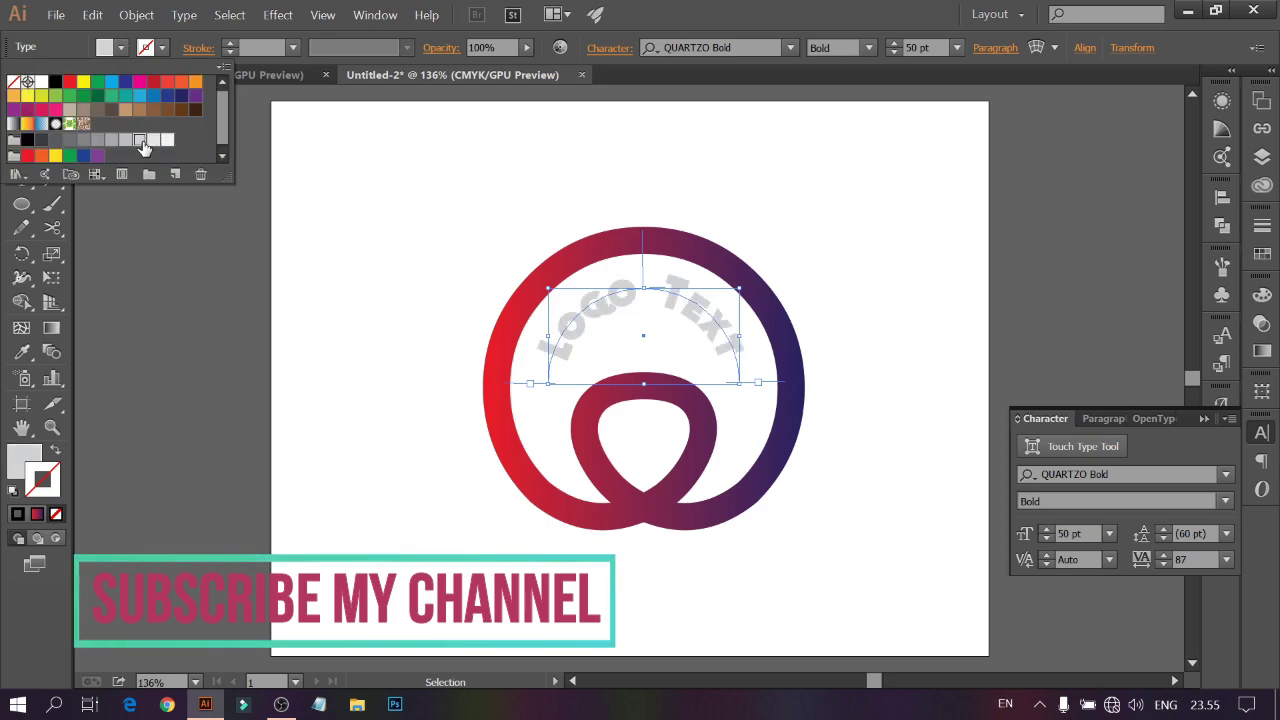
left_click(125, 140)
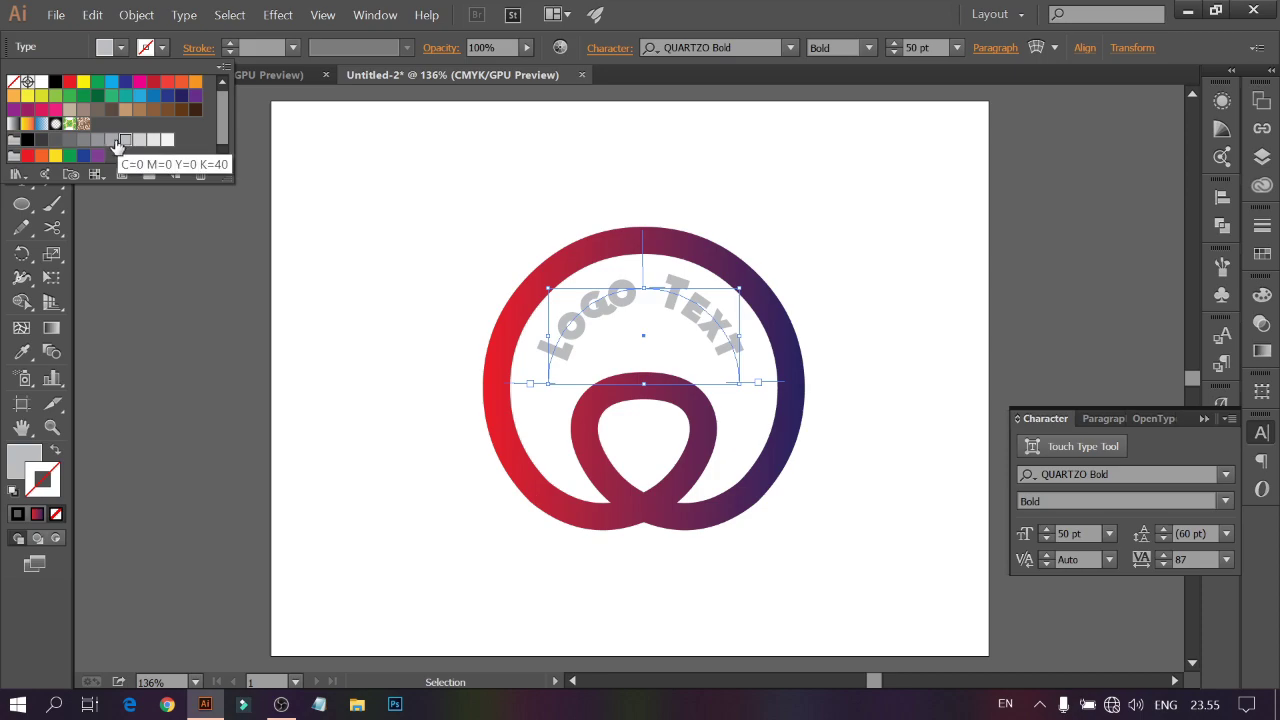
left_click(111, 140)
left_click(97, 140)
left_click(83, 140)
left_click(449, 264)
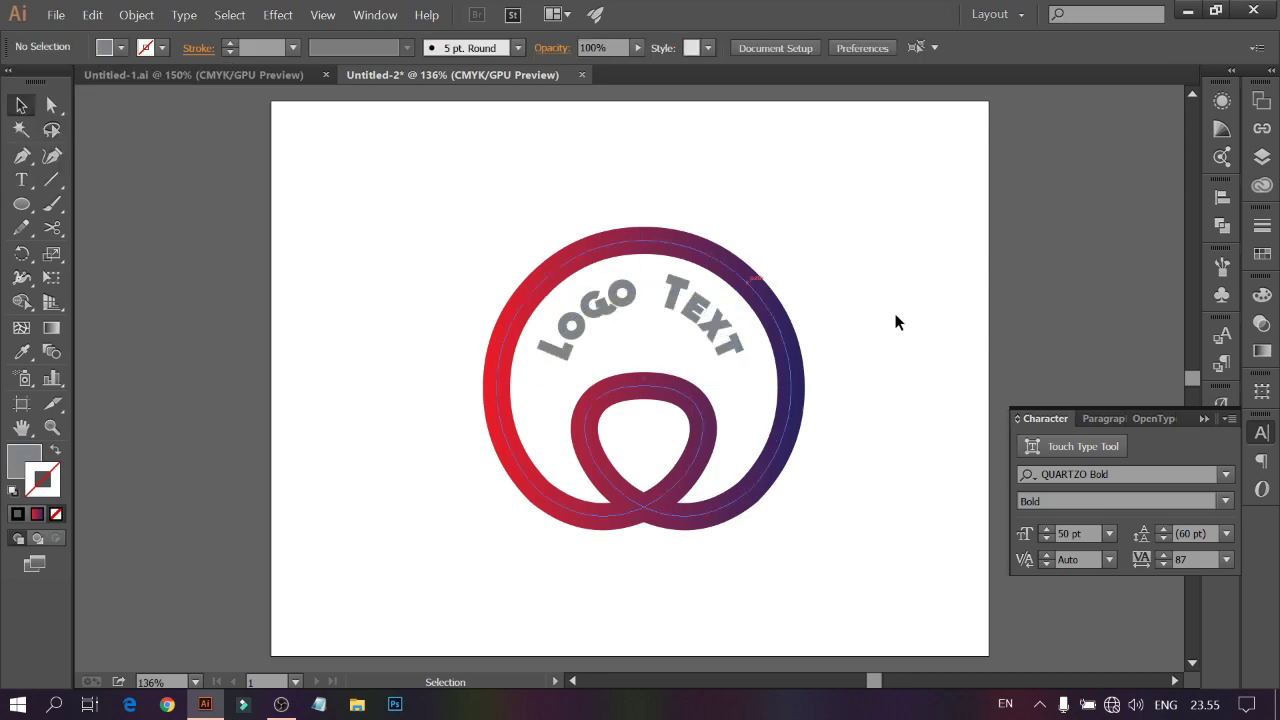
left_click(1202, 421)
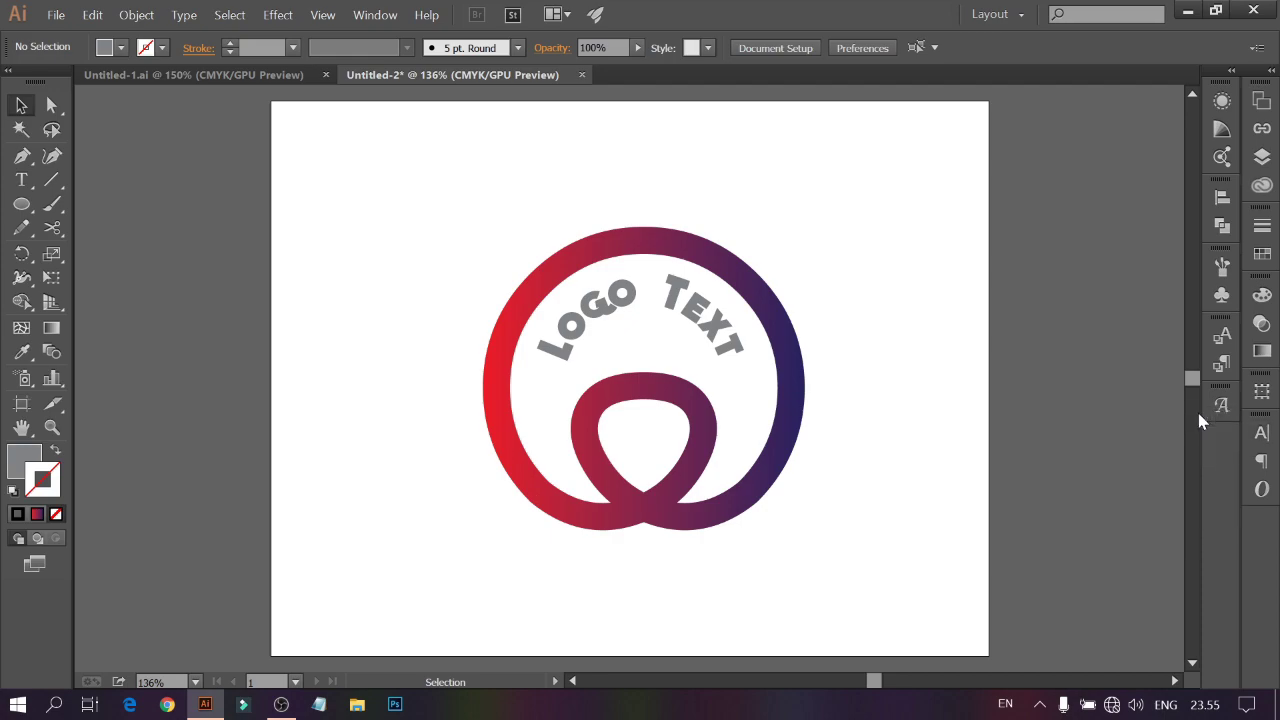